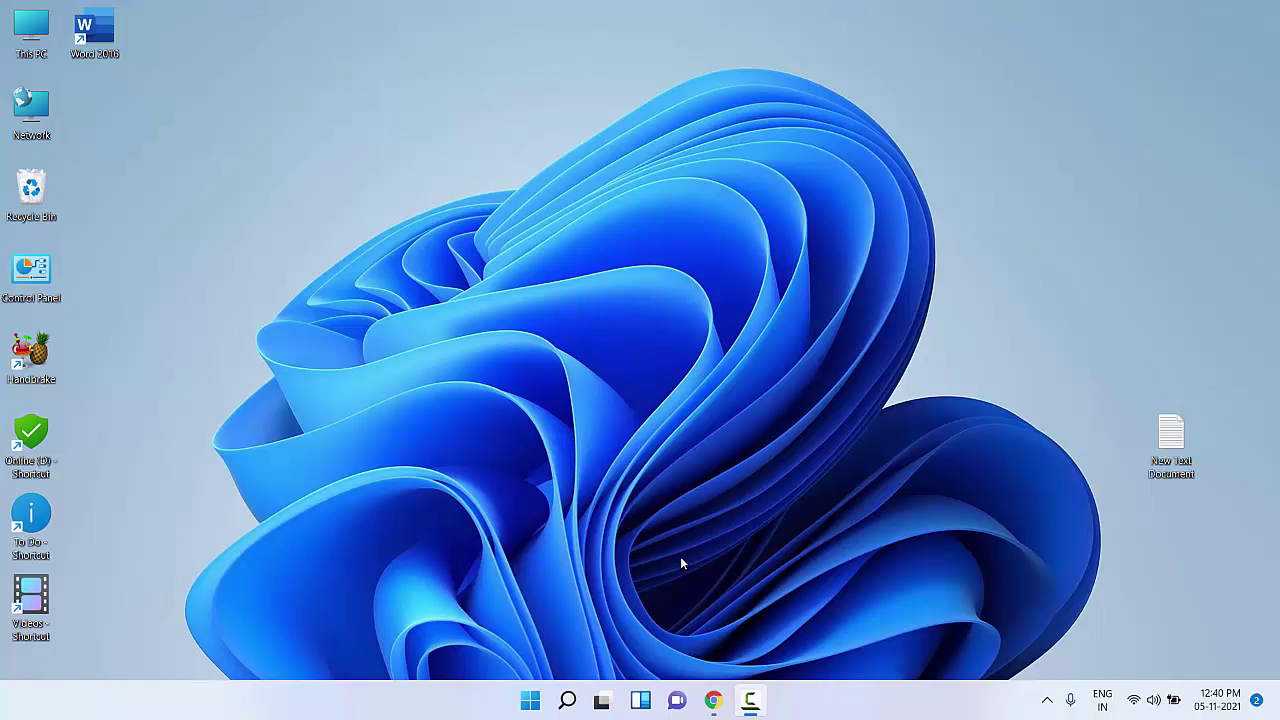
Open the Microsoft Download Windows 11 result in a new tab and scroll to the ISO section.
left_click(713, 700)
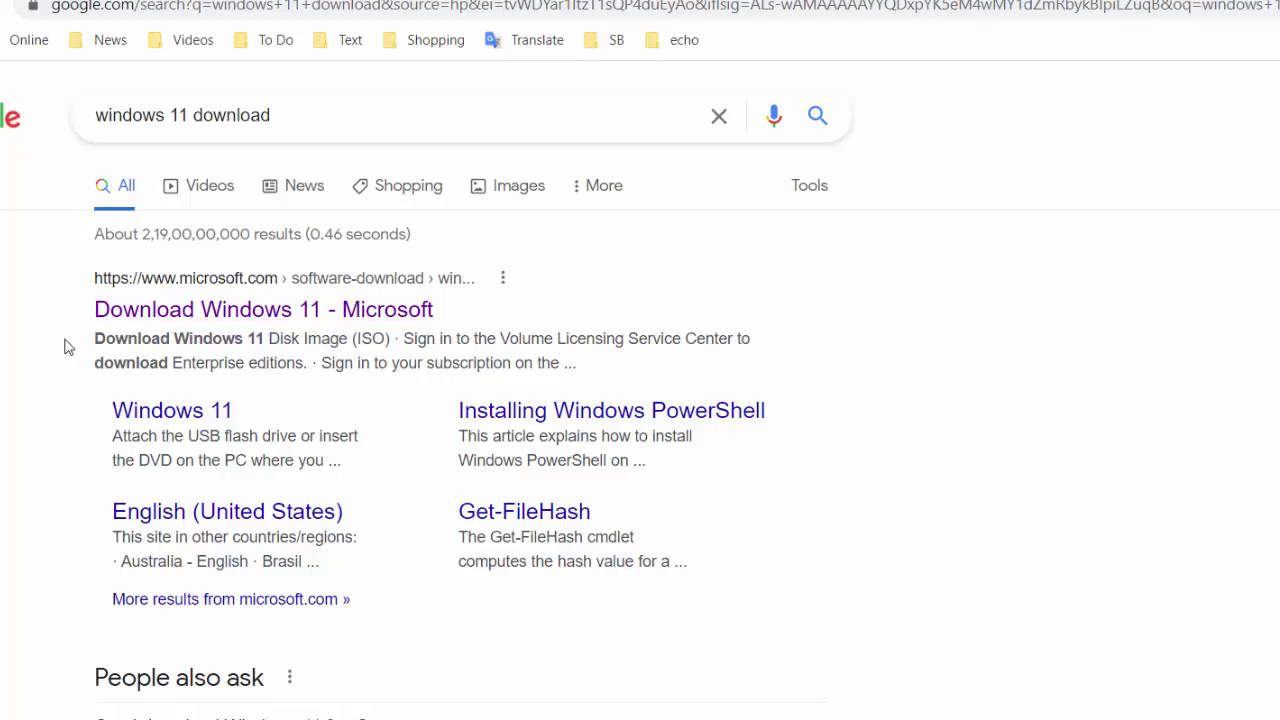
right_click(178, 312)
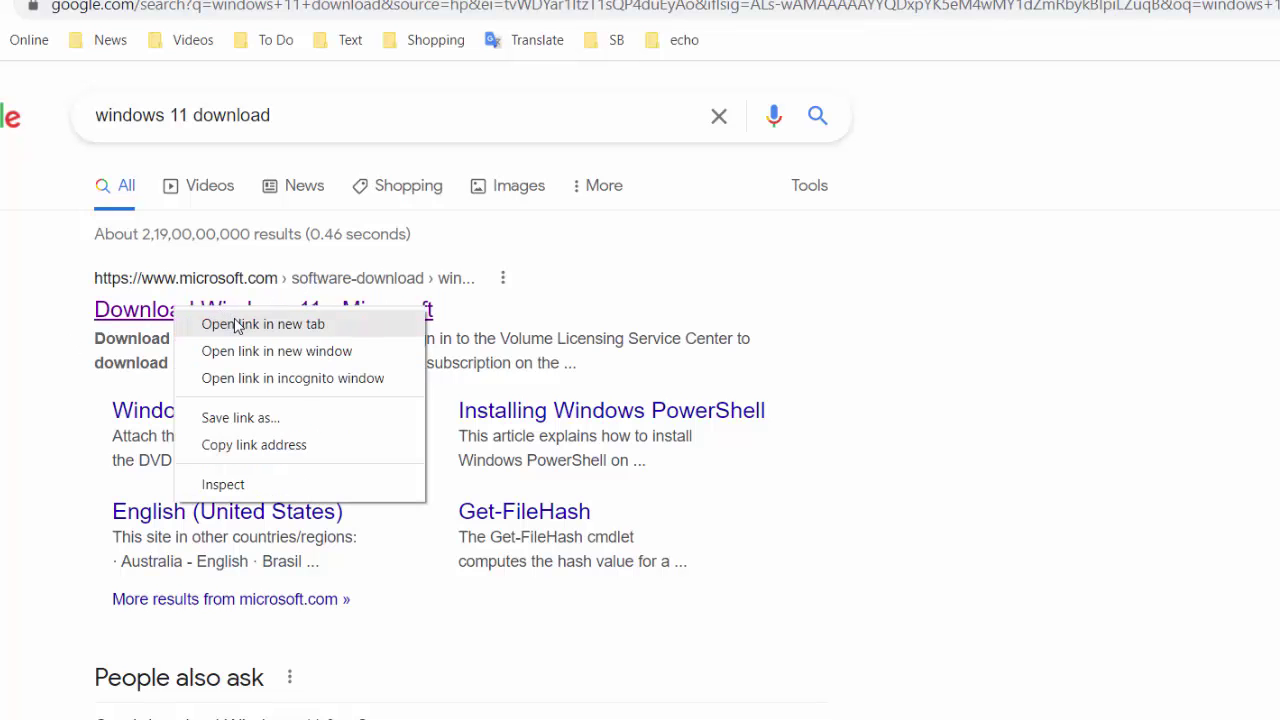
left_click(240, 324)
left_click(436, 45)
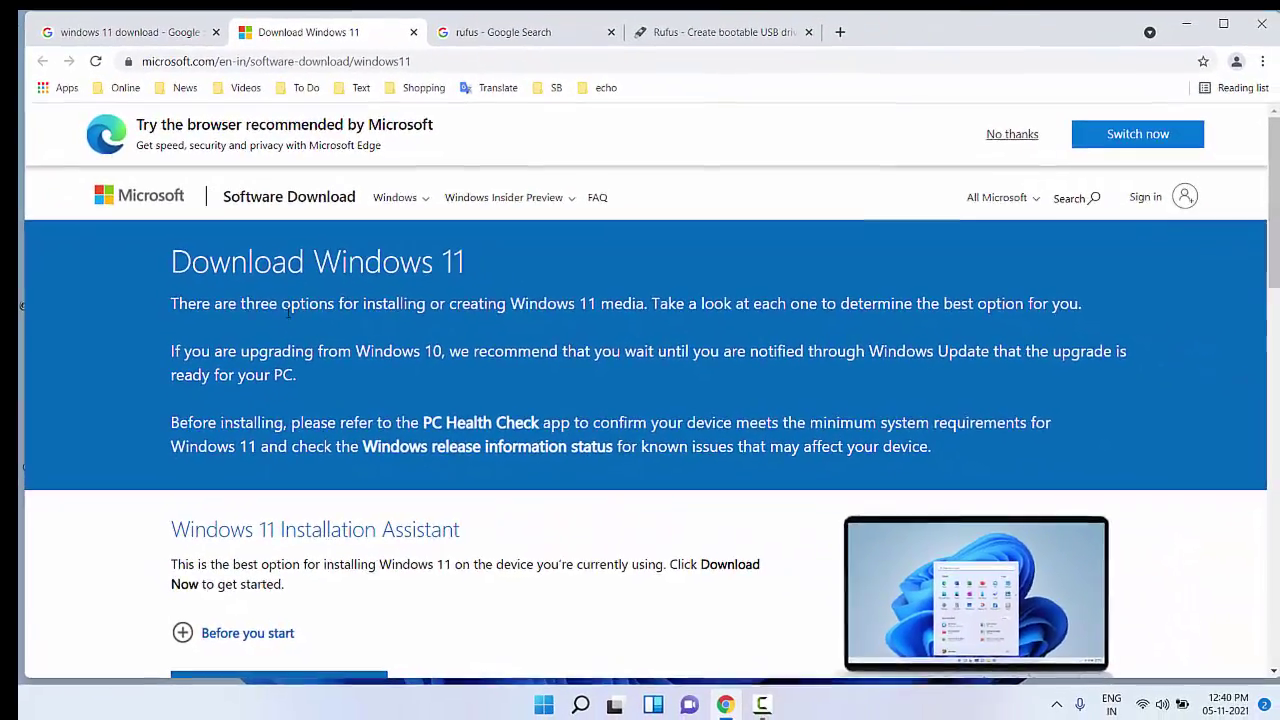
scroll(272, 307, "down", 3)
scroll(272, 307, "down", 3)
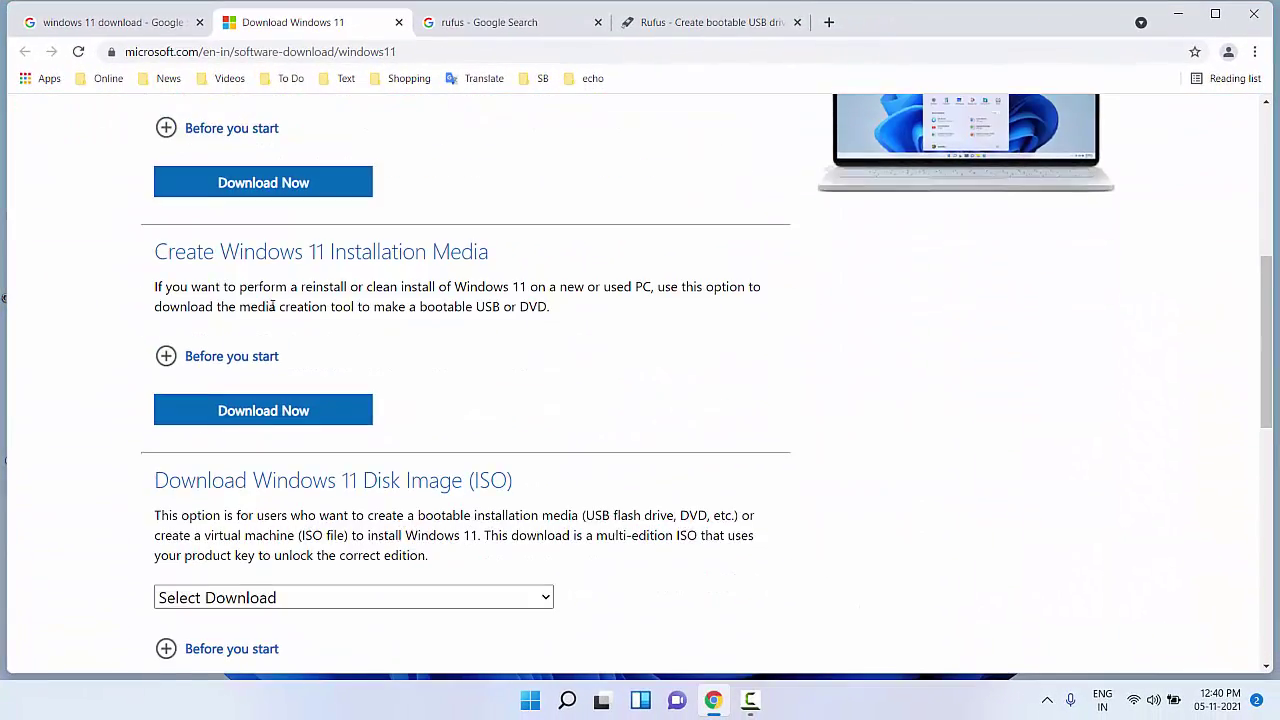
scroll(272, 307, "down", 3)
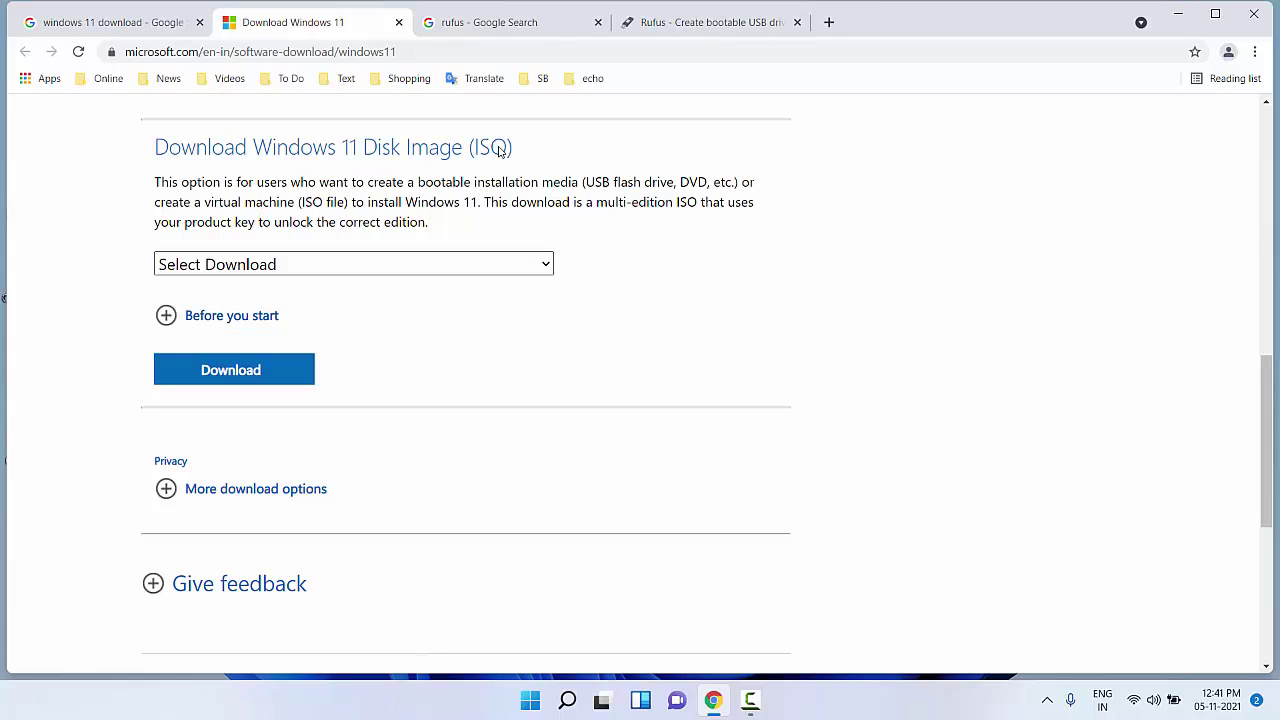
Select Windows 11 as the disk image edition and request its download.
left_click(400, 270)
left_click(263, 310)
left_click(274, 382)
scroll(351, 377, "down", 2)
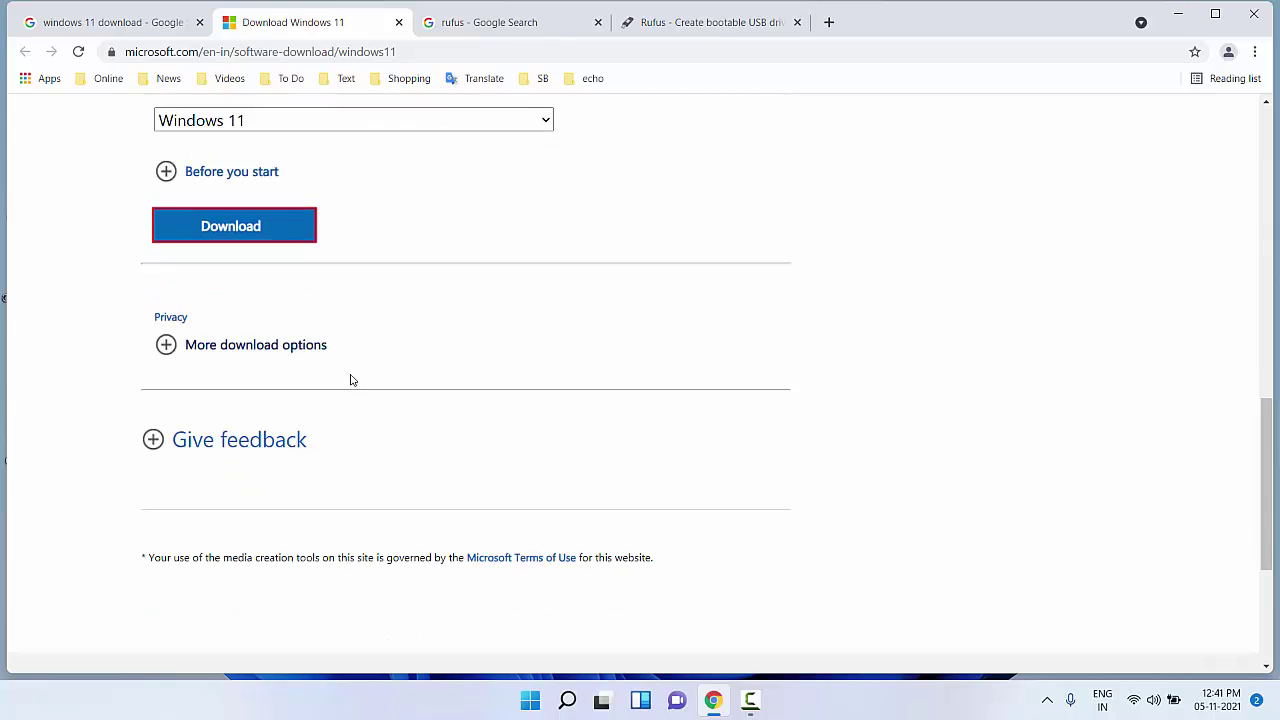
scroll(394, 371, "down", 2)
Choose English as the product language and confirm it.
left_click(438, 350)
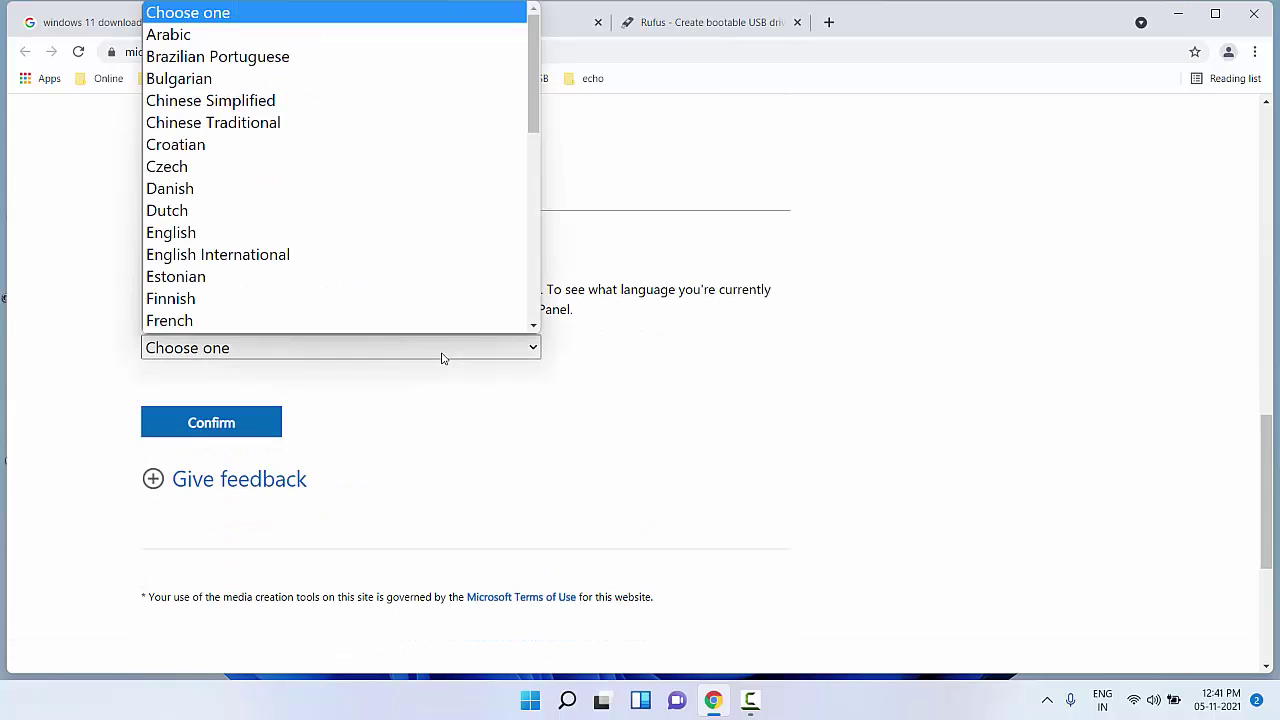
scroll(416, 286, "down", 1)
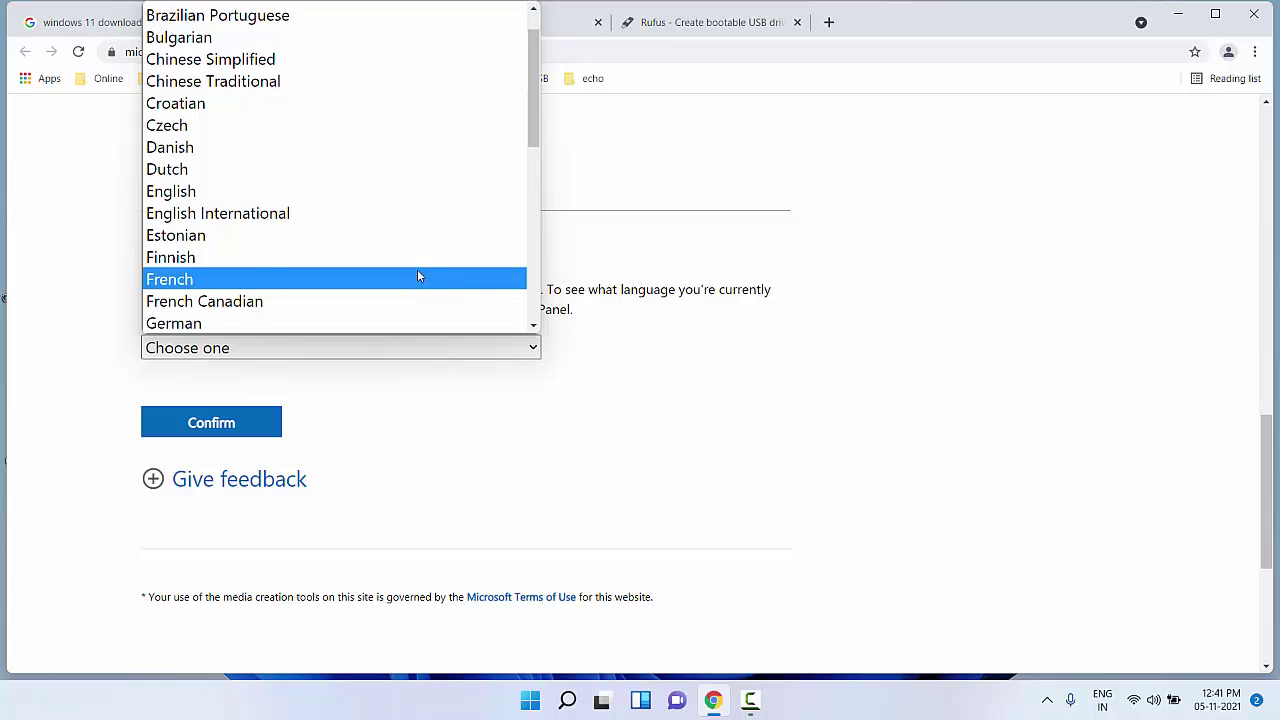
left_click(415, 203)
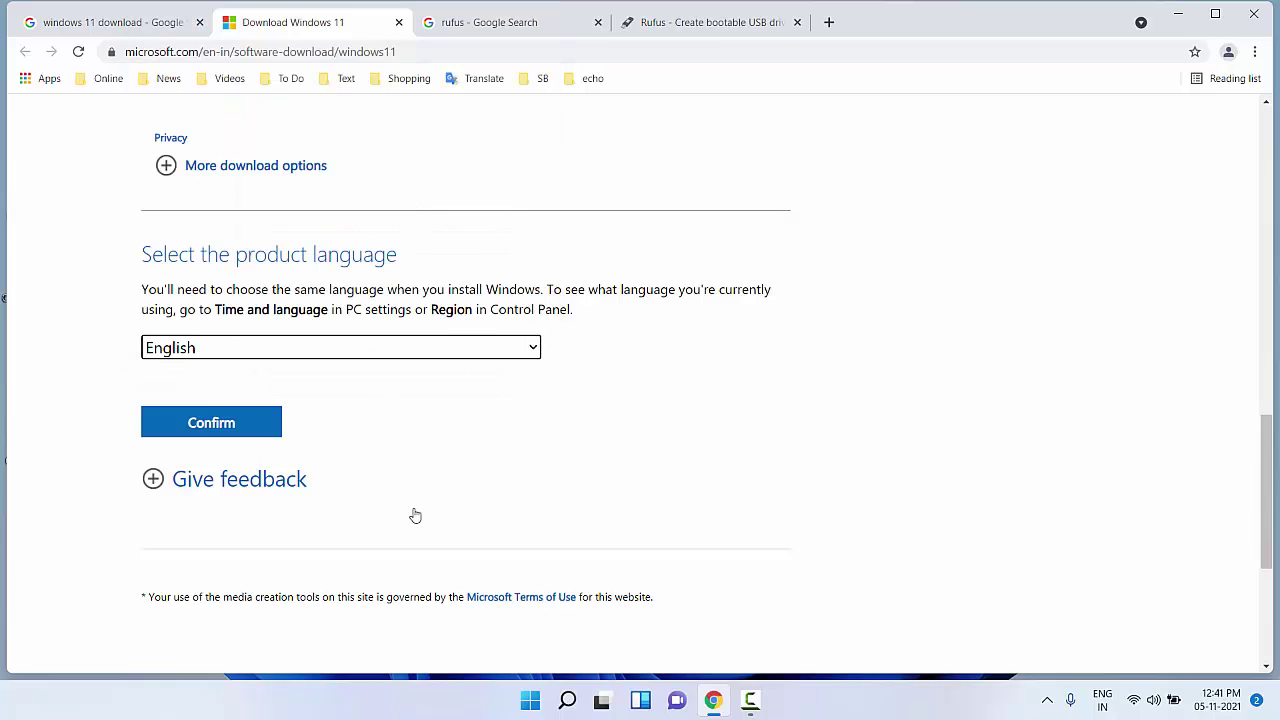
left_click(266, 432)
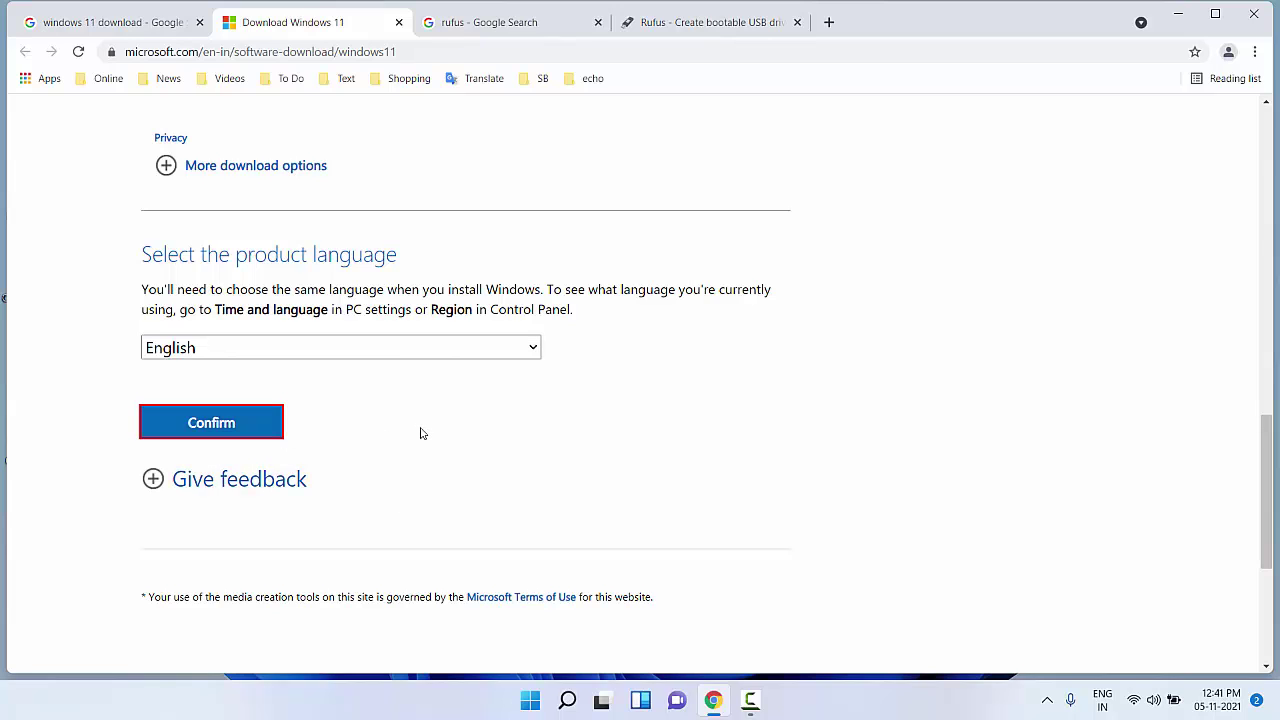
scroll(423, 434, "down", 2)
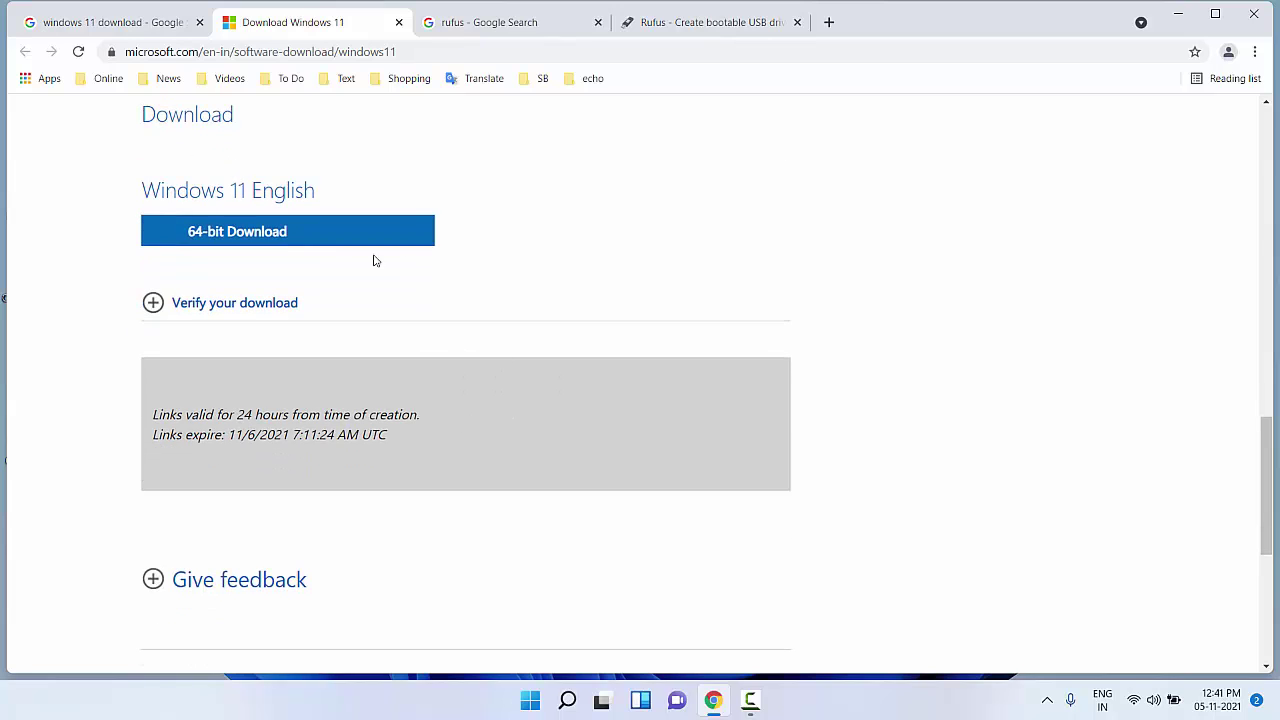
Download the 64-bit Win11_English_x64 ISO and save it to the Desktop.
left_click(305, 233)
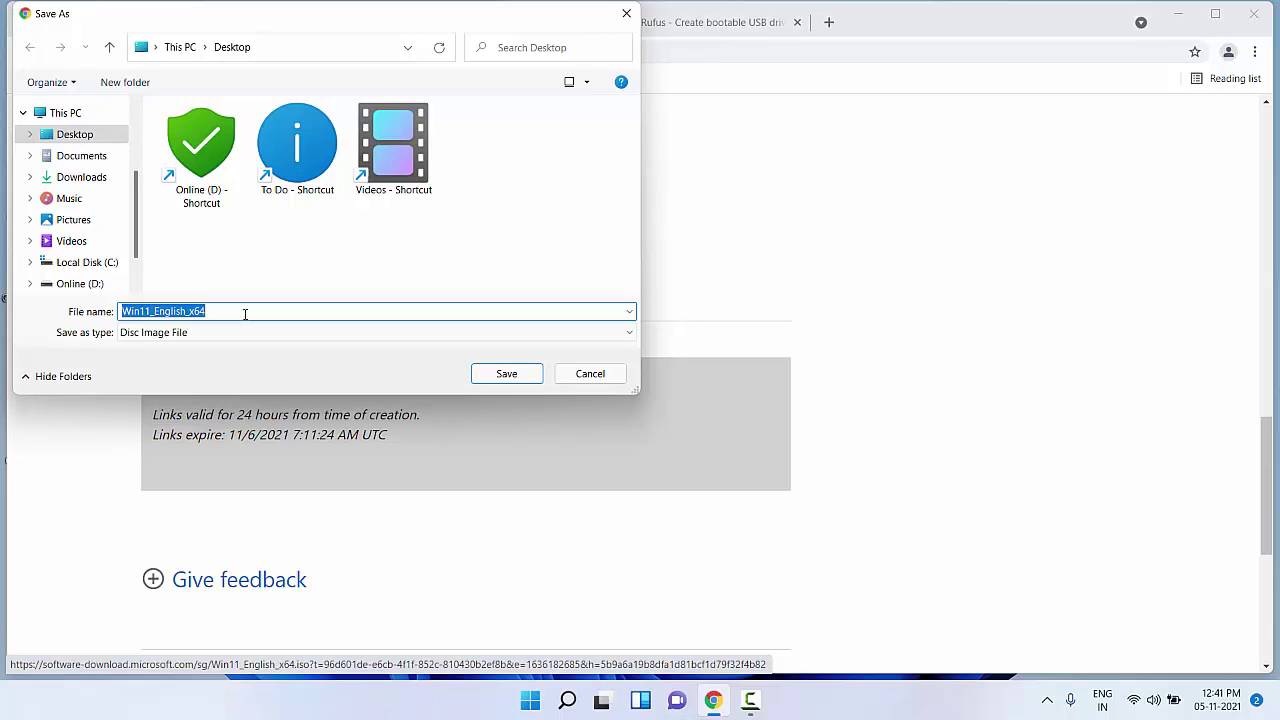
left_click(488, 376)
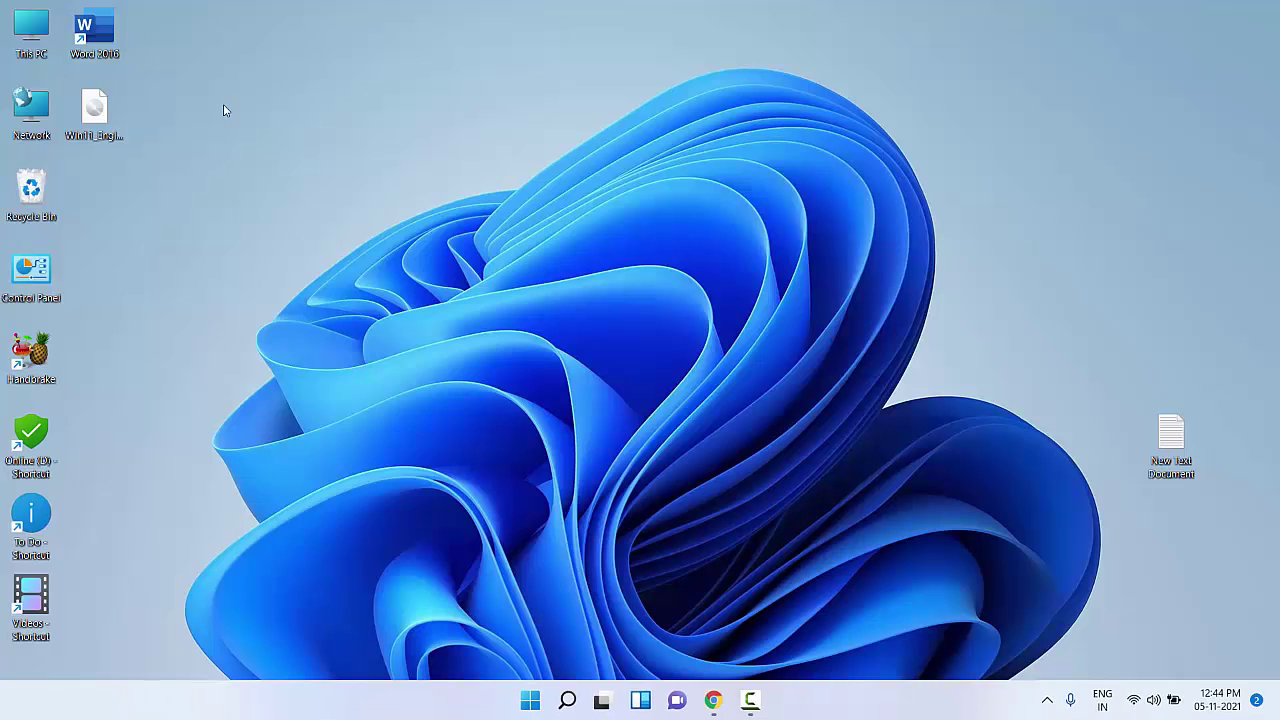
Refresh the desktop and return to the rufus.ie page in Chrome.
right_click(225, 106)
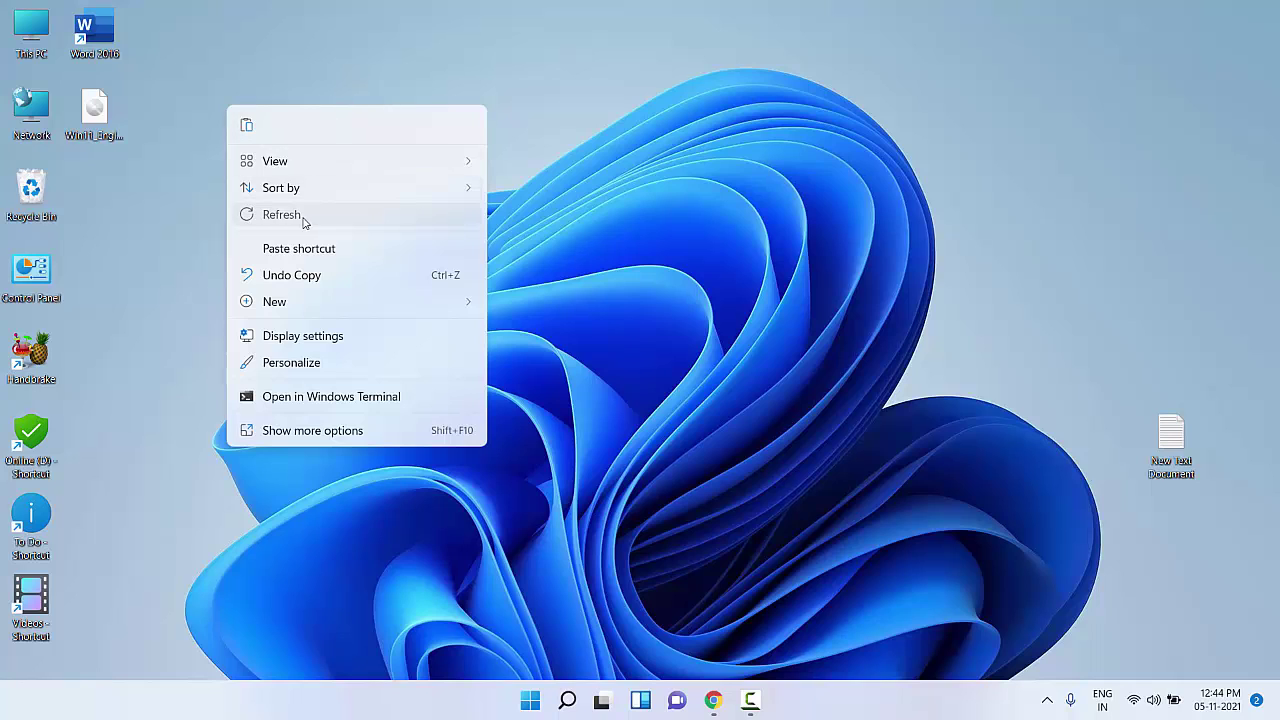
left_click(305, 219)
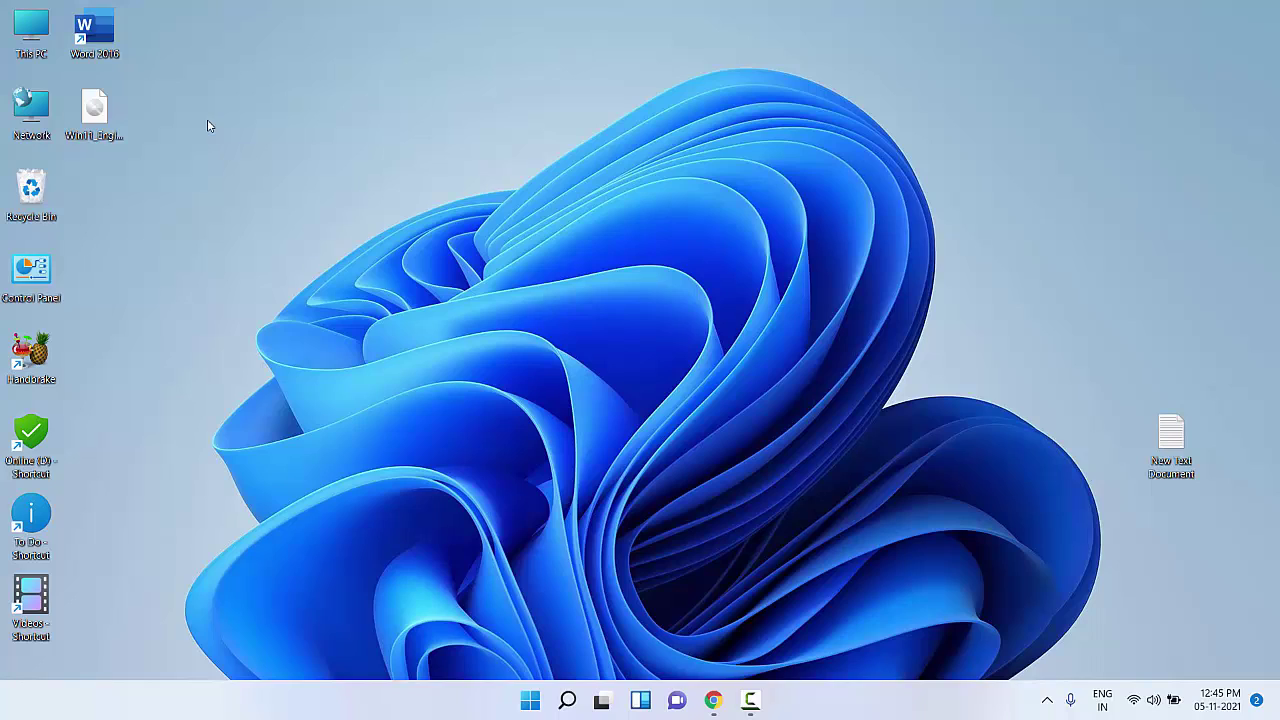
left_click(713, 699)
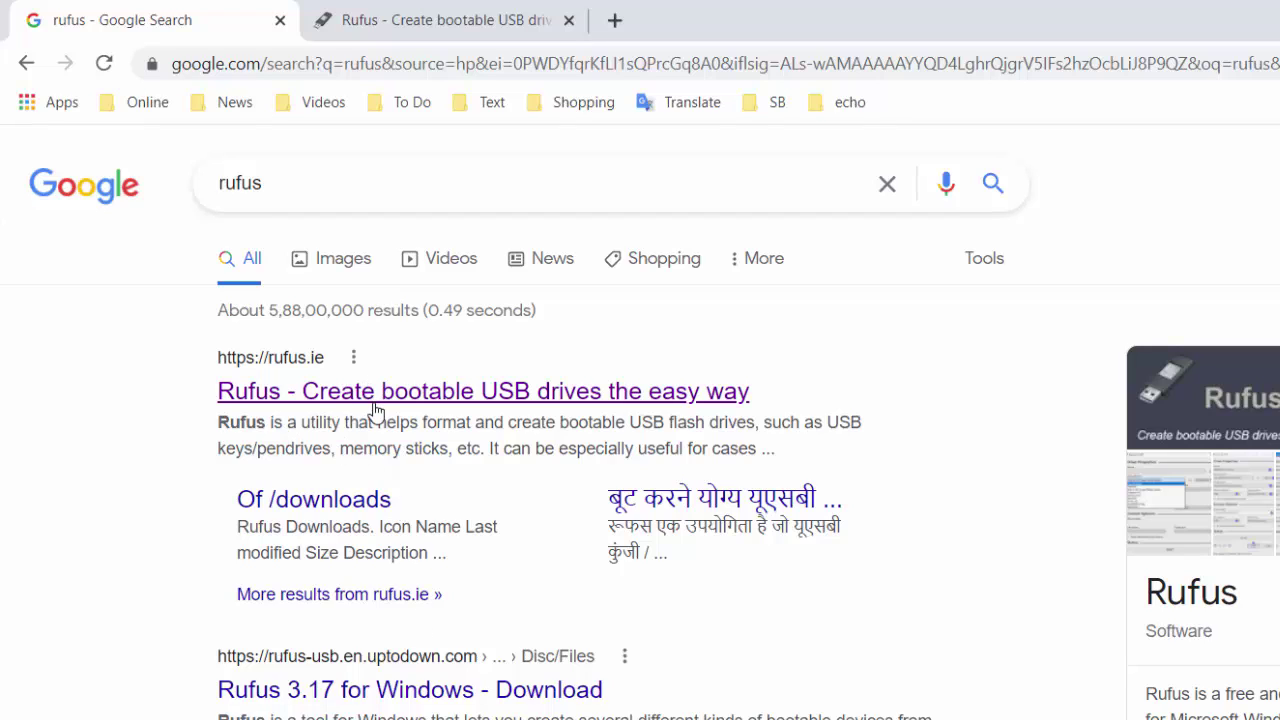
right_click(378, 406)
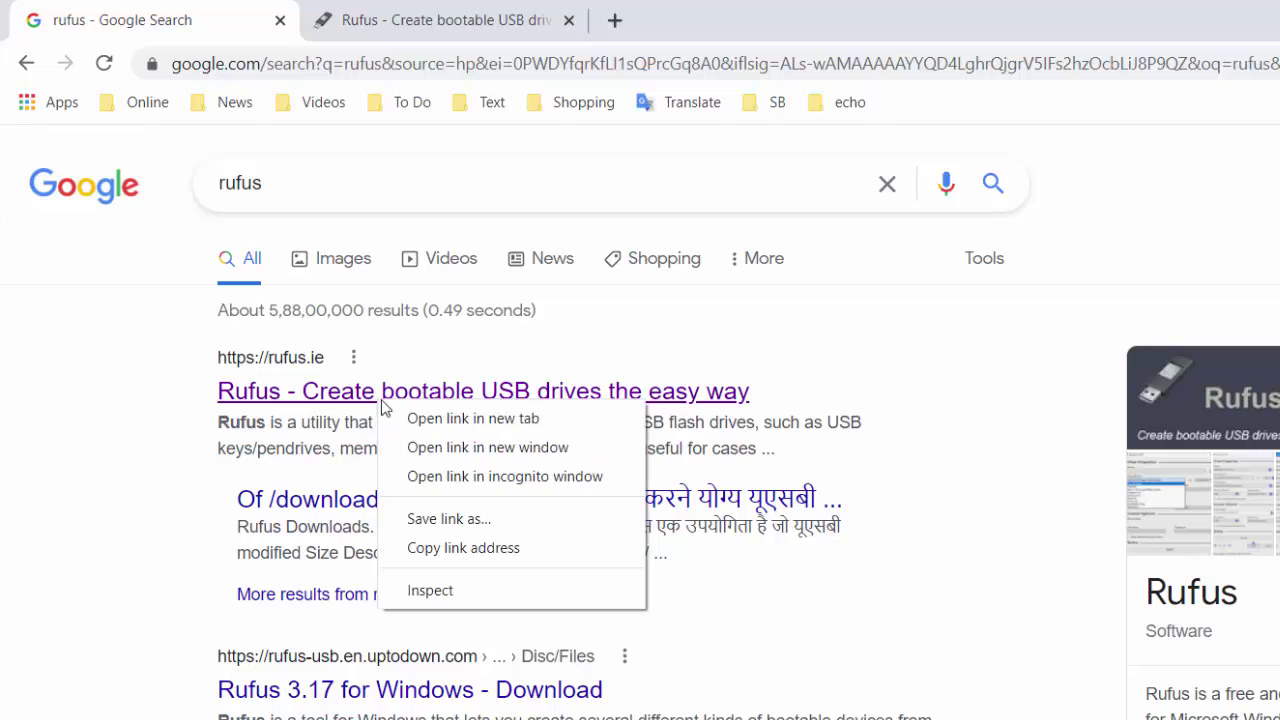
key("Escape")
left_click(446, 24)
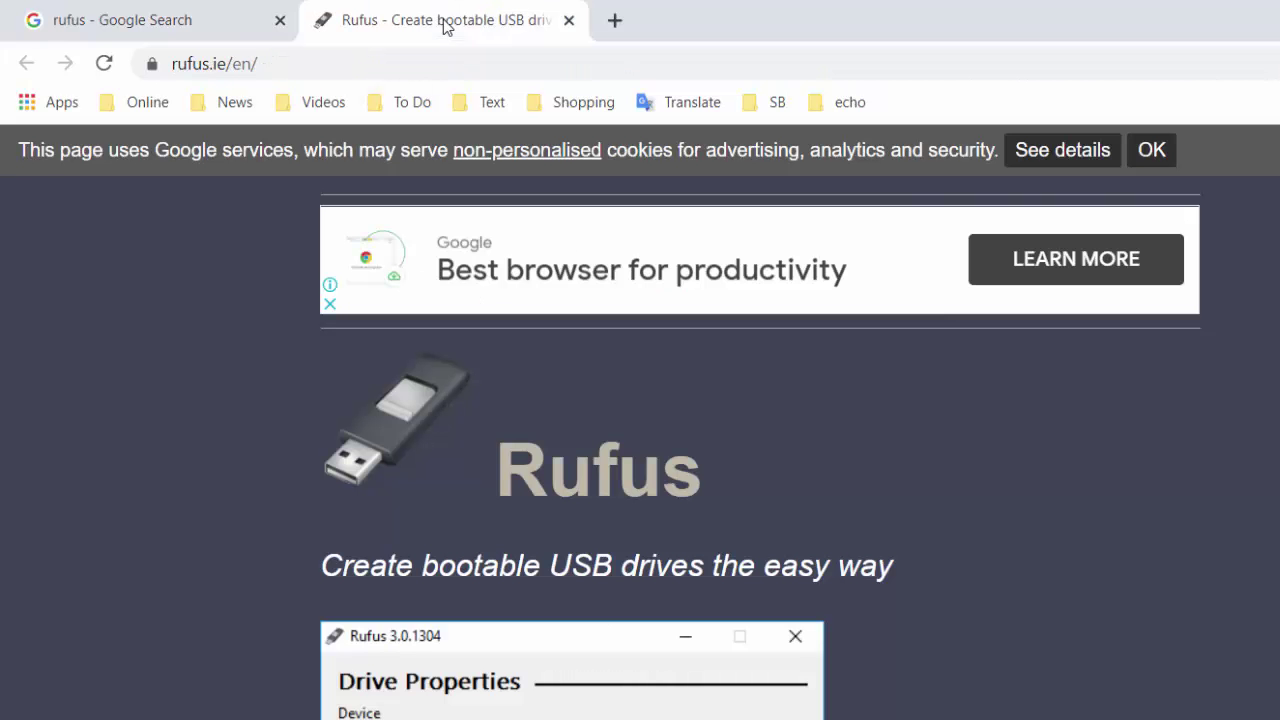
Download Rufus 3.17 and save rufus-3.17.exe to the Desktop.
scroll(243, 500, "down", 3)
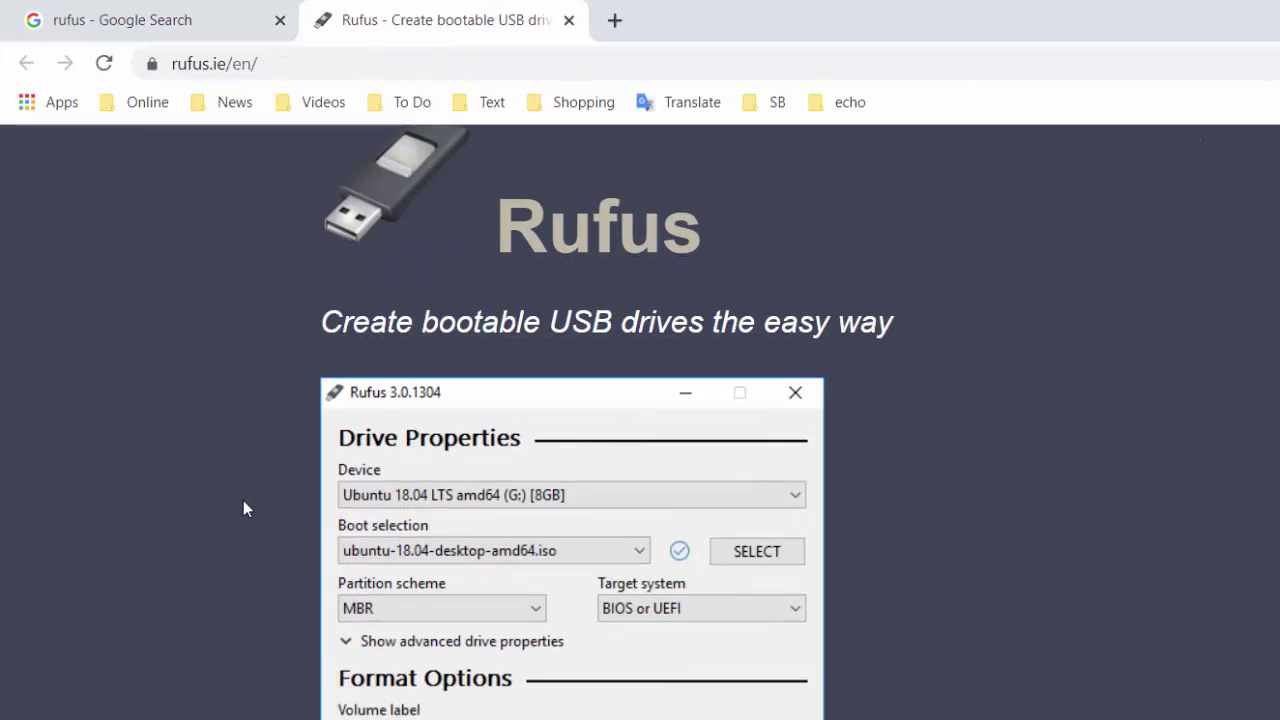
scroll(243, 500, "down", 5)
scroll(243, 500, "down", 3)
scroll(243, 500, "down", 1)
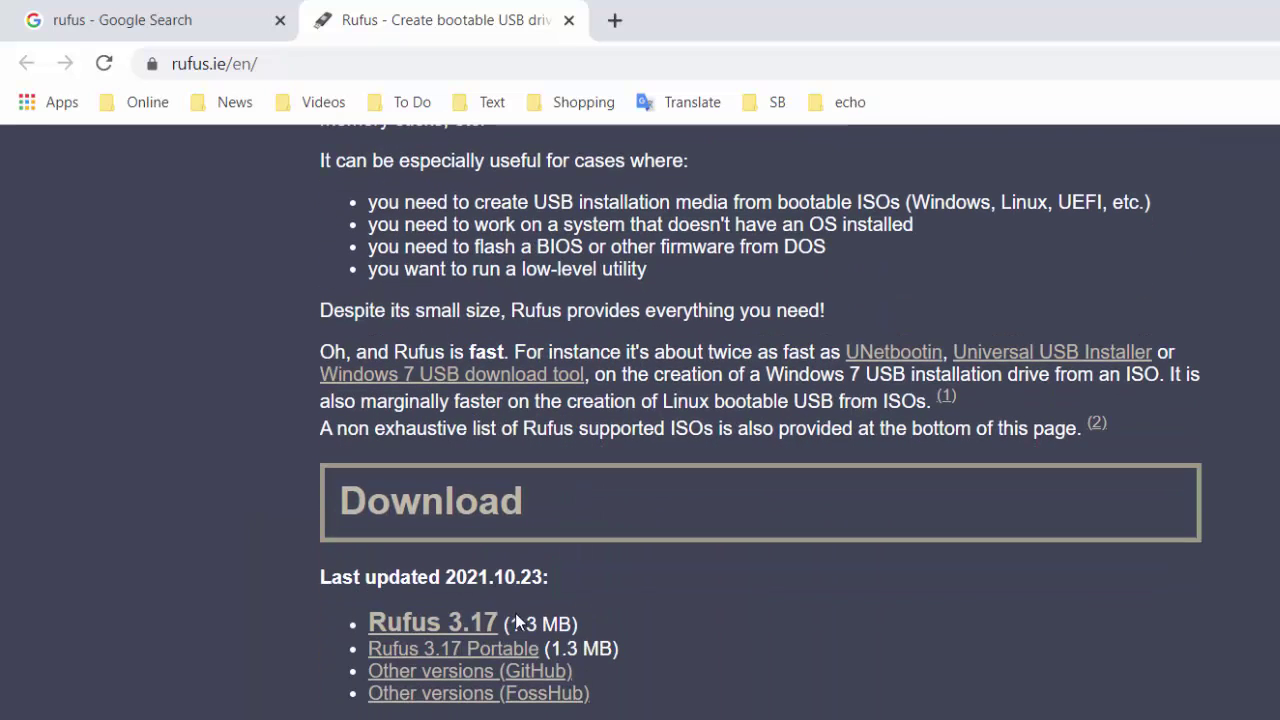
left_click(472, 630)
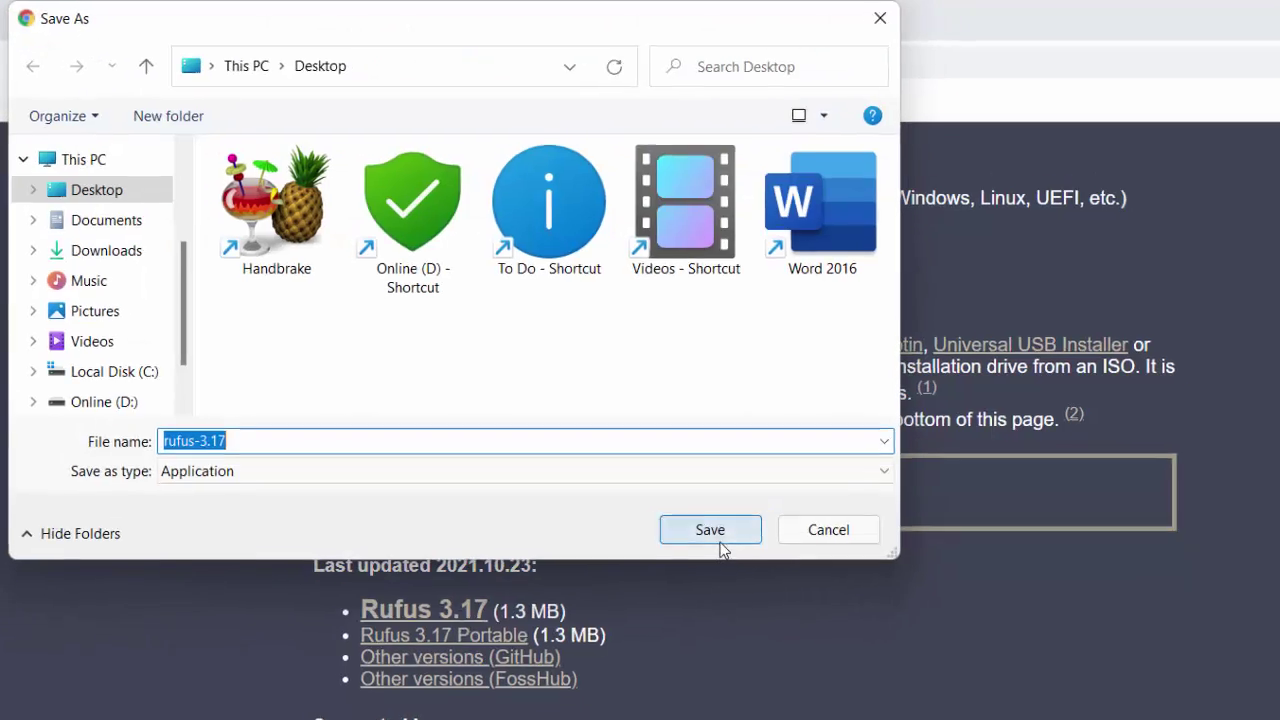
left_click(730, 545)
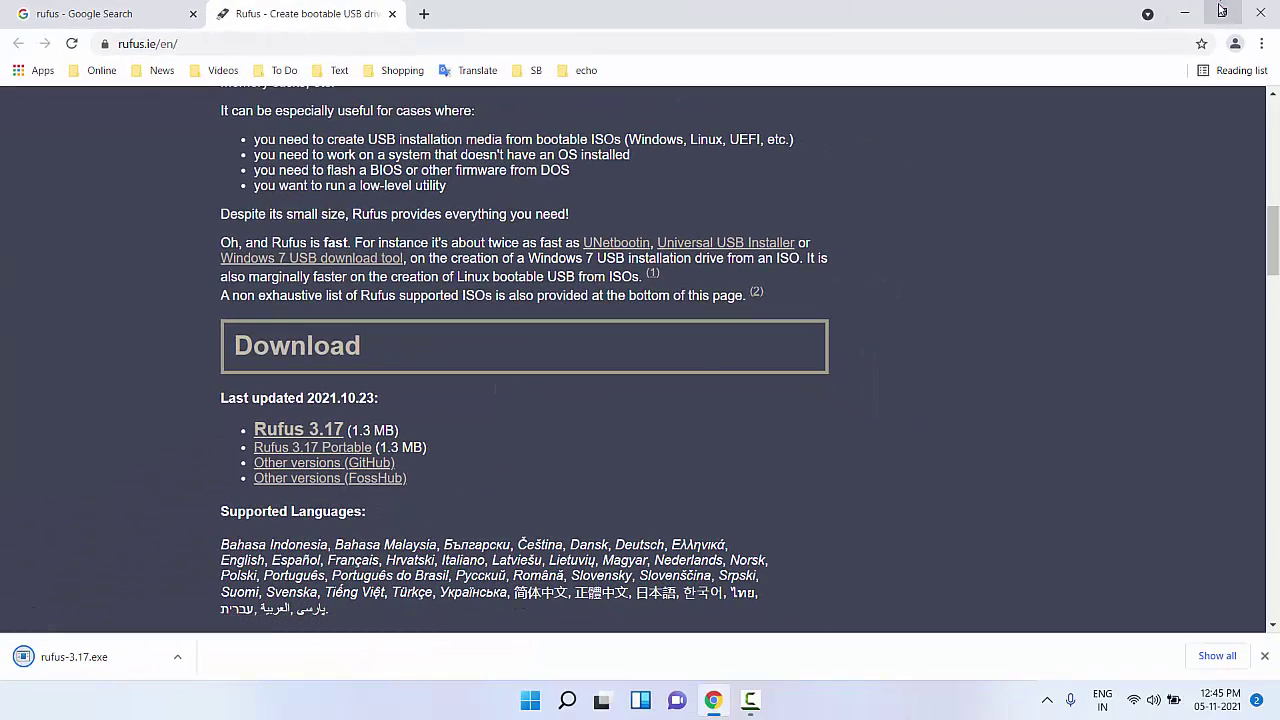
Minimize Chrome, refresh the desktop, and dismiss the USB drive notifications.
left_click(1187, 13)
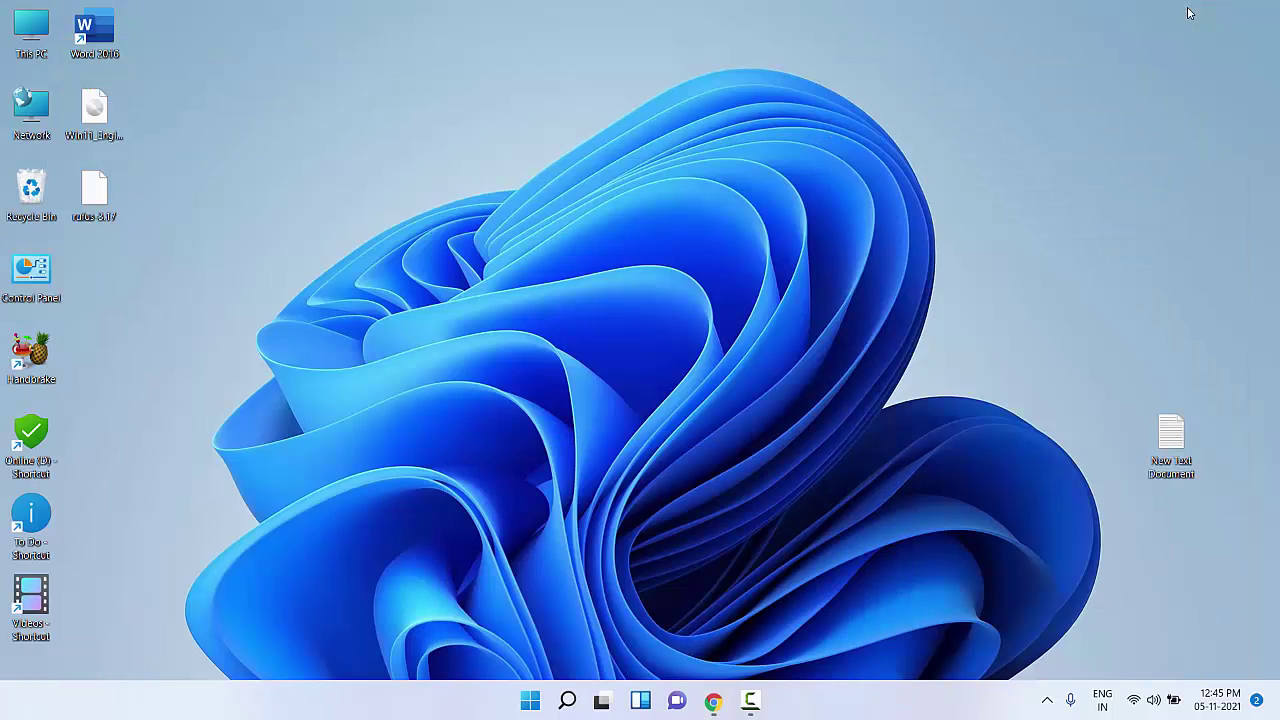
right_click(361, 184)
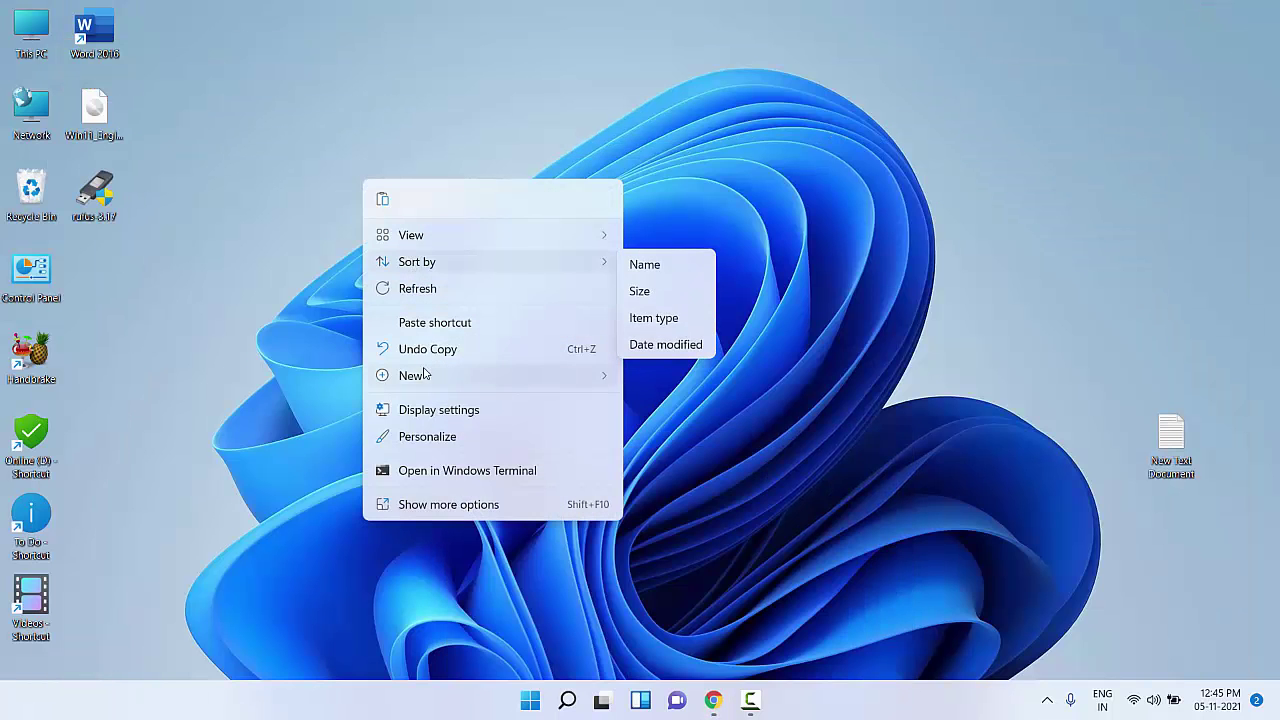
left_click(207, 329)
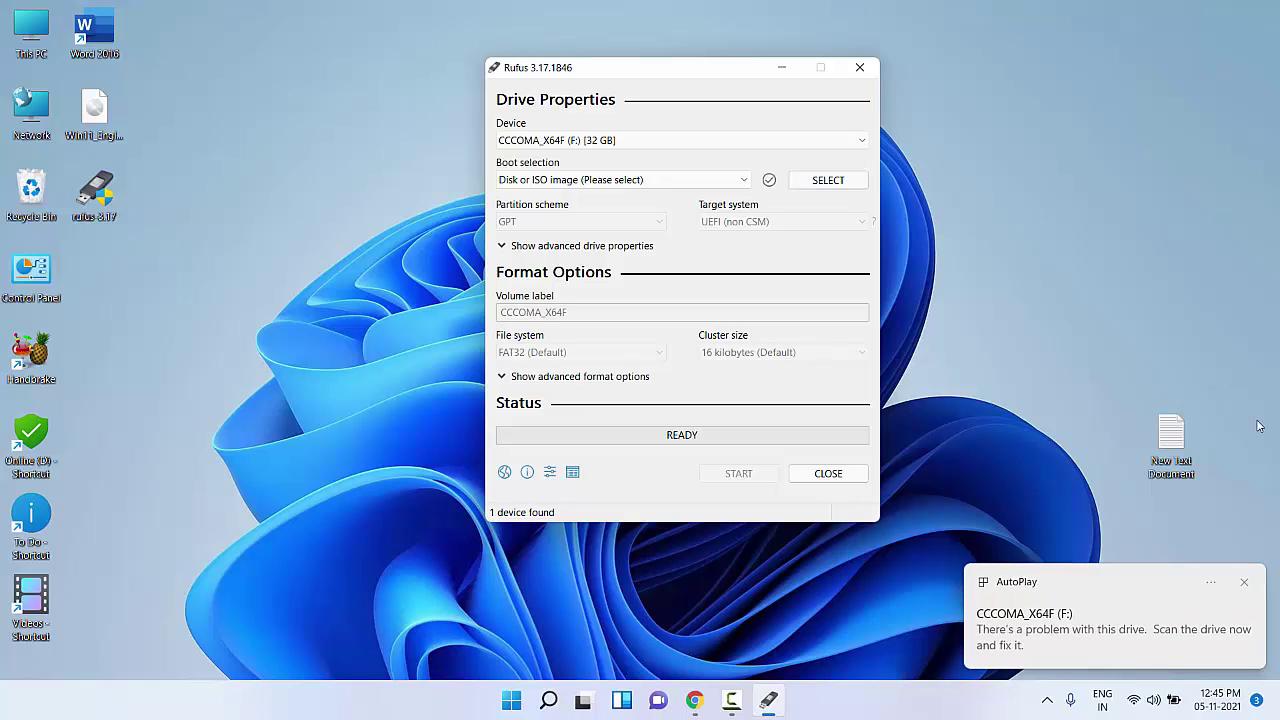
left_click(1245, 583)
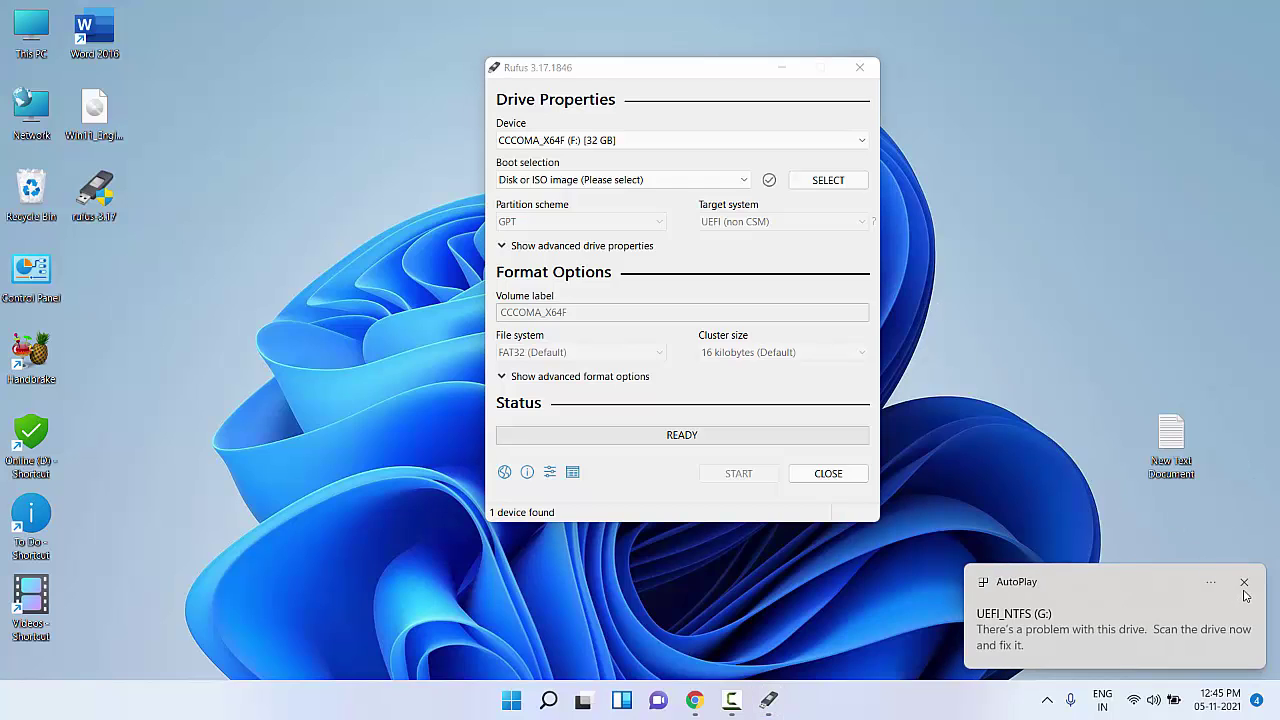
left_click(1245, 586)
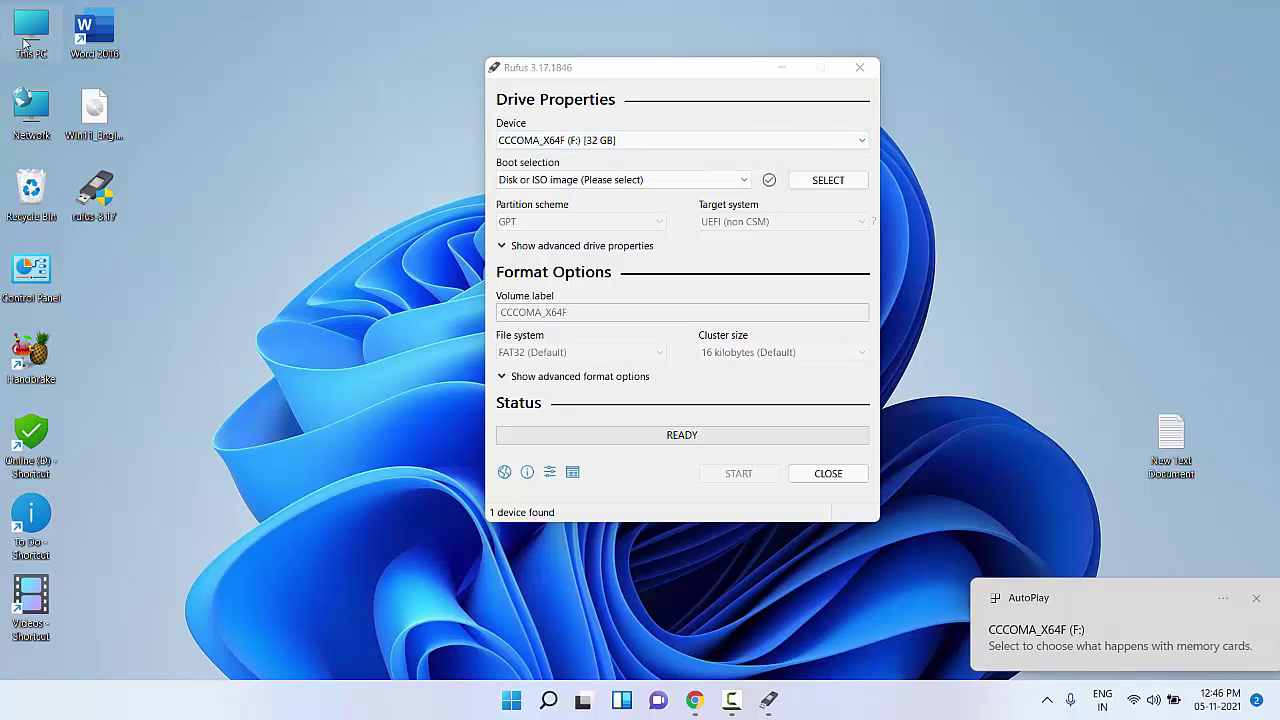
double_click(27, 40)
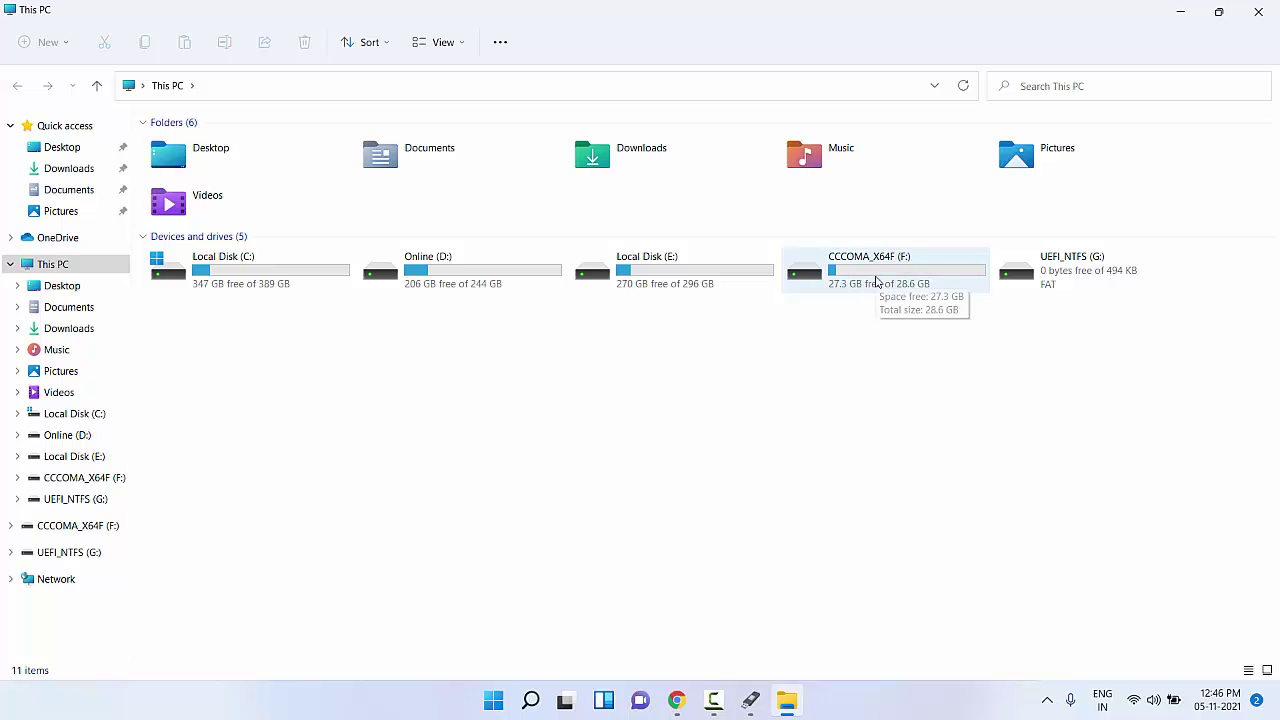
left_click(1258, 11)
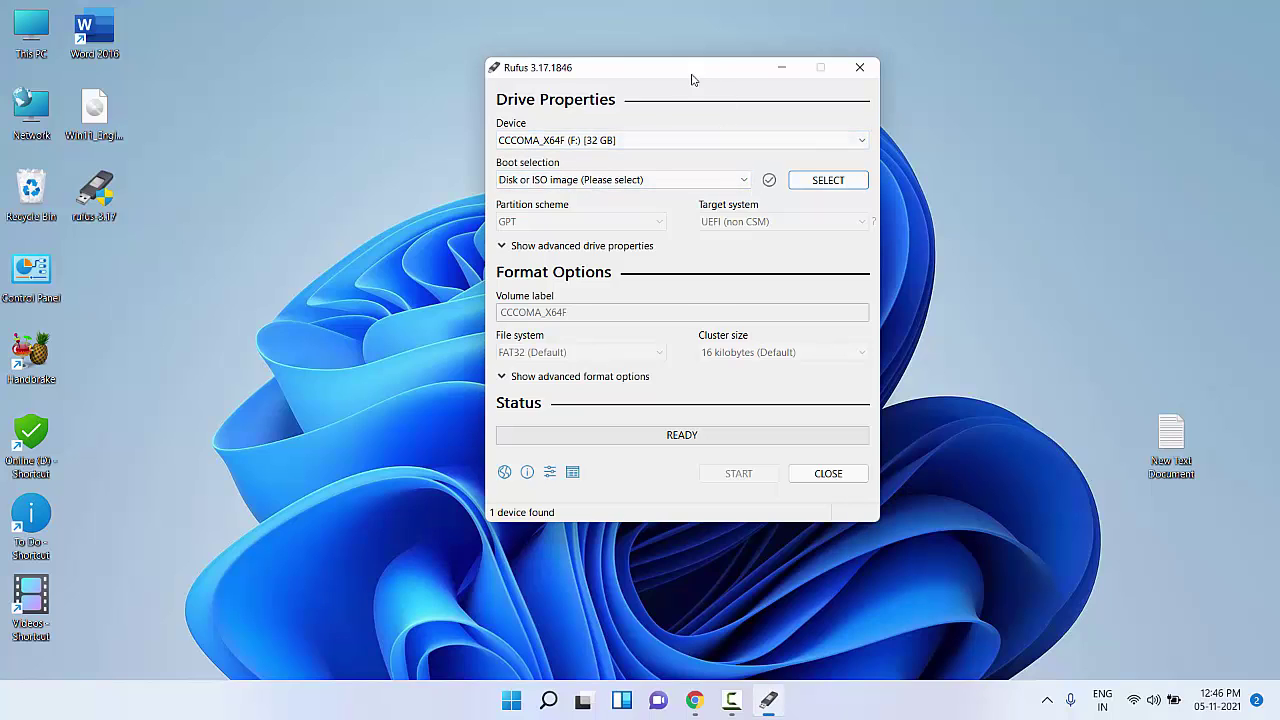
Load Win11_English_x64.iso and choose Extended Windows 11 Installation (no TPM / no Secure Boot).
left_click_drag(686, 79, 640, 79)
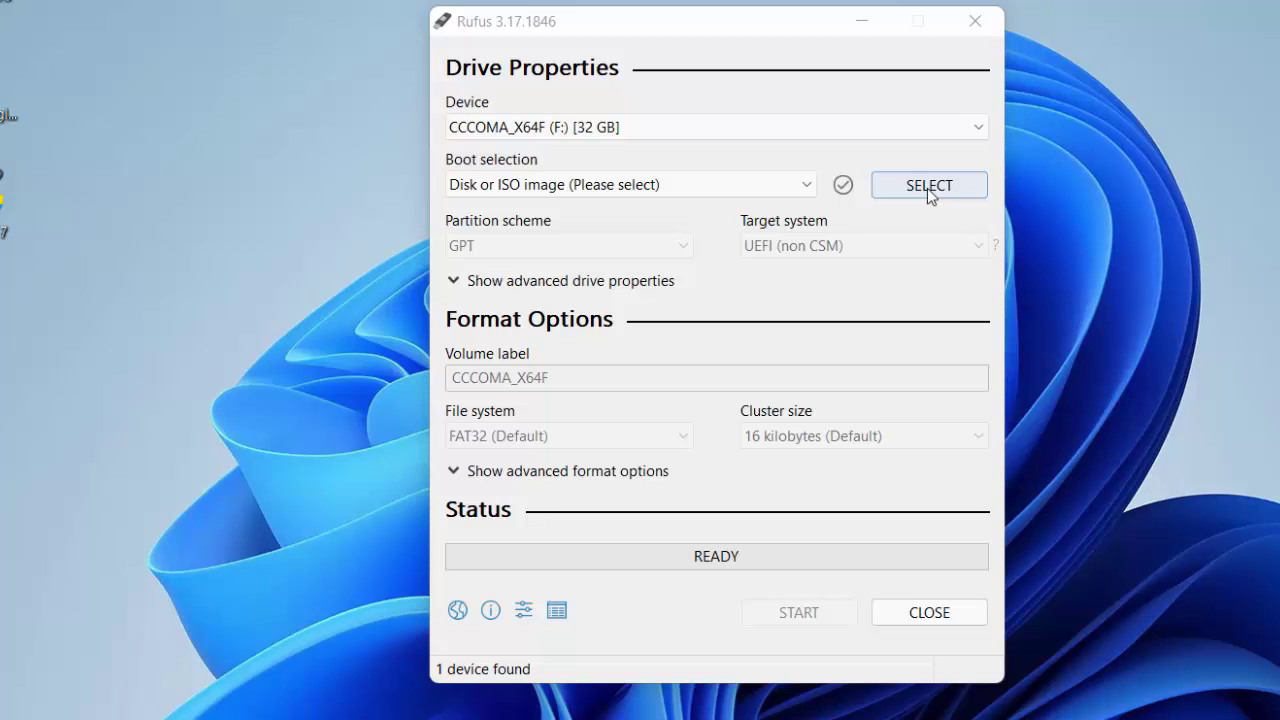
left_click(927, 188)
left_click(1118, 270)
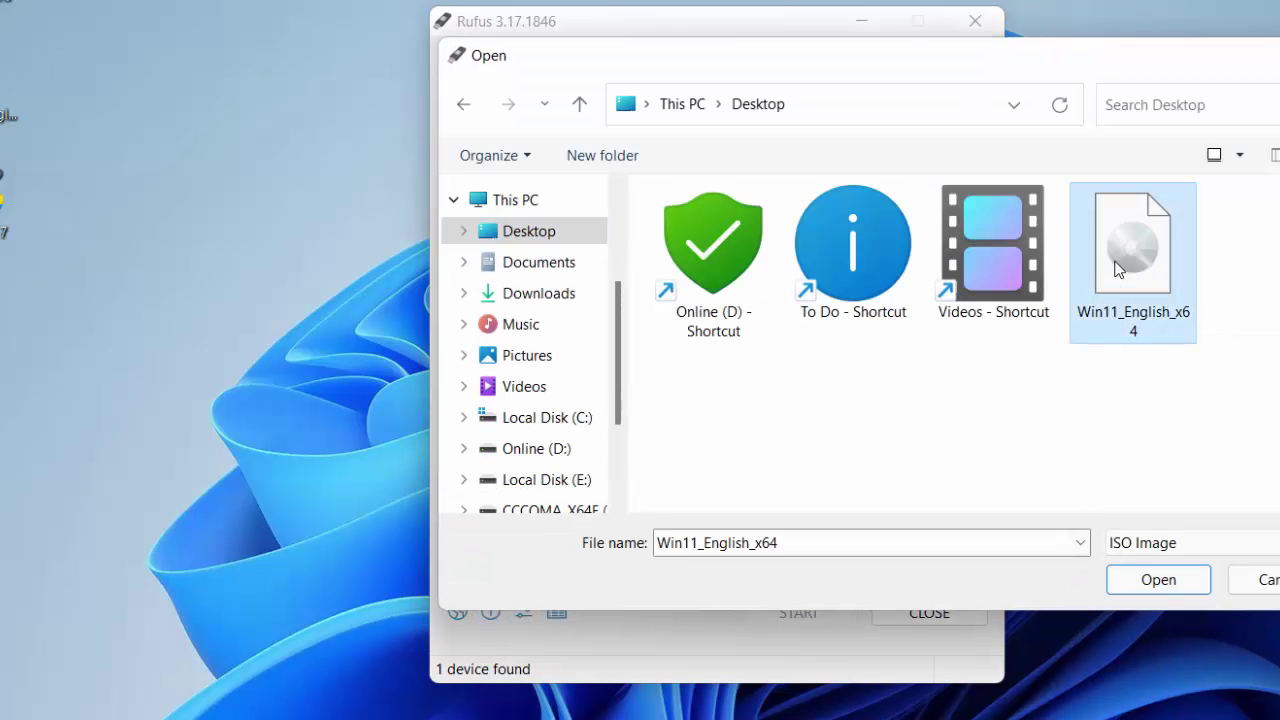
left_click(1143, 580)
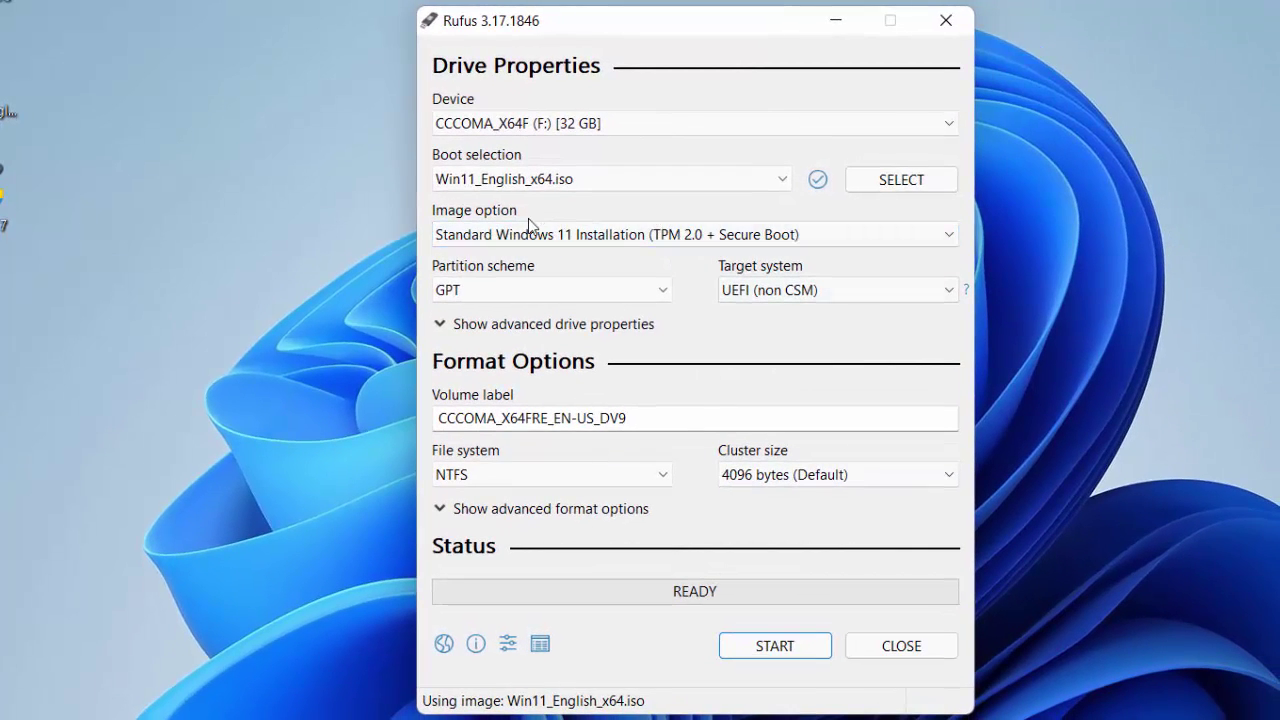
mouse_move(582, 236)
left_click(558, 236)
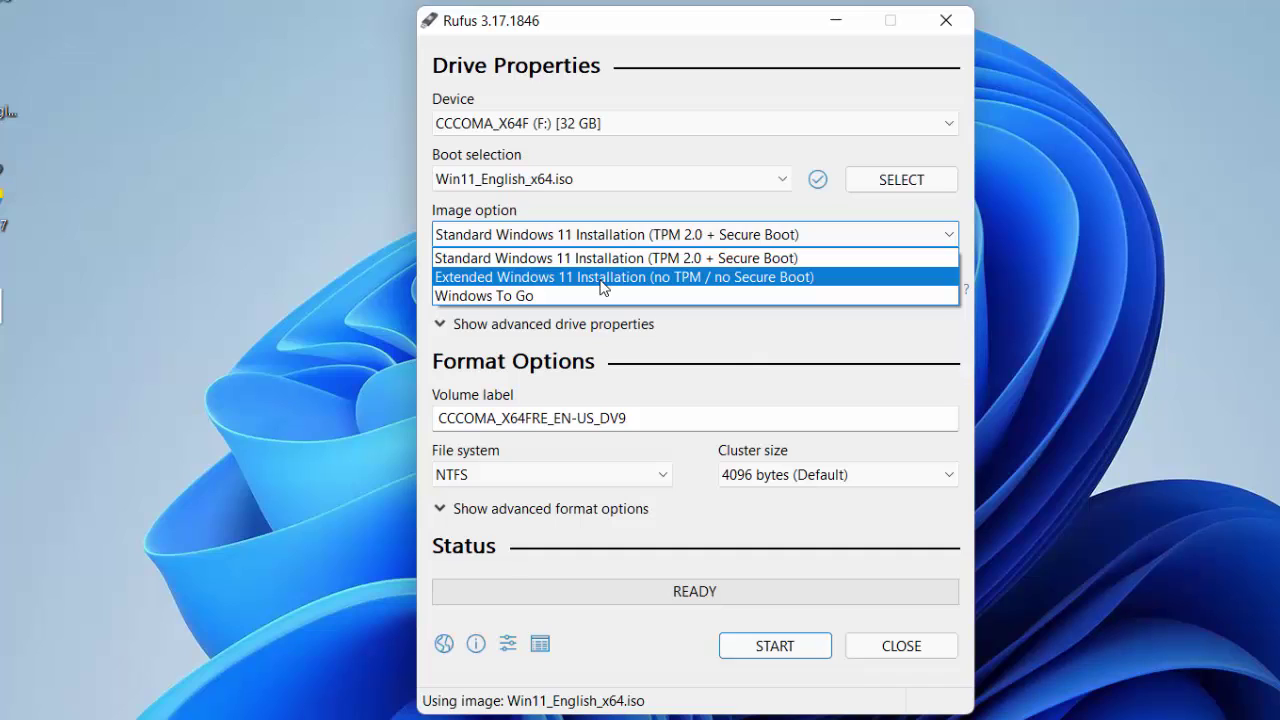
left_click(703, 280)
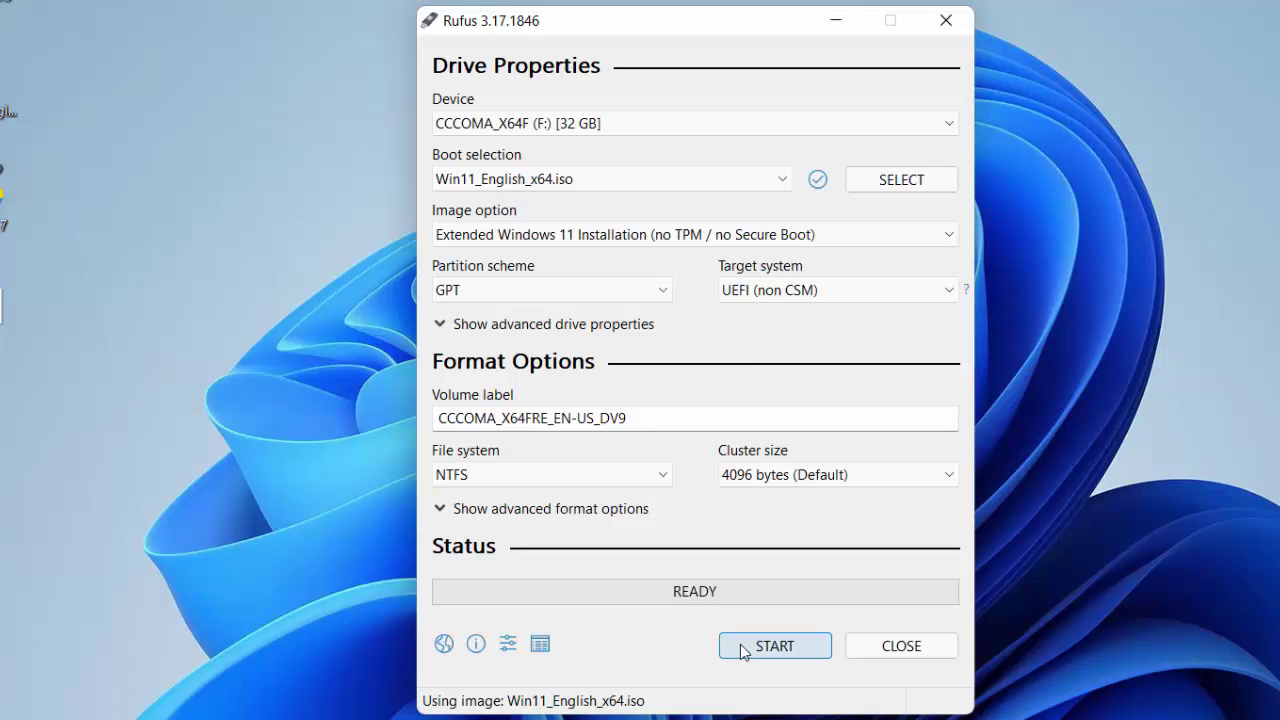
Start writing the image to the USB drive, accepting the data-erase warning.
left_click(740, 646)
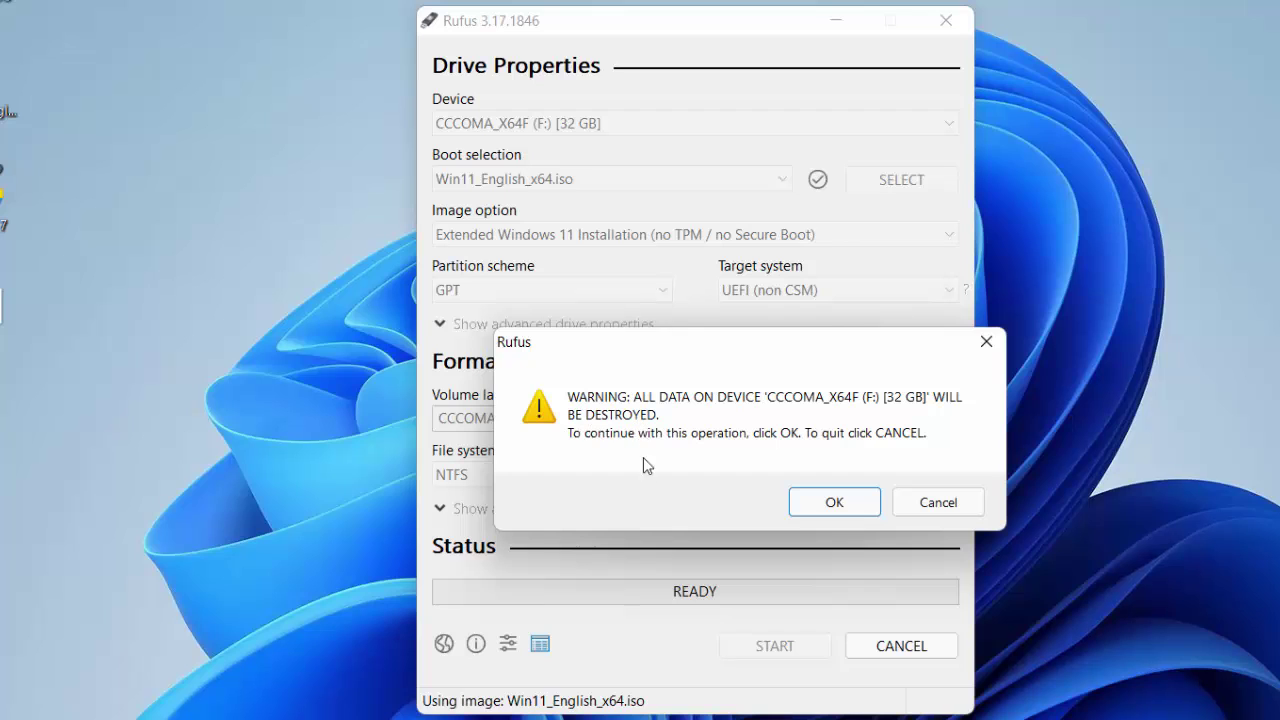
left_click(822, 508)
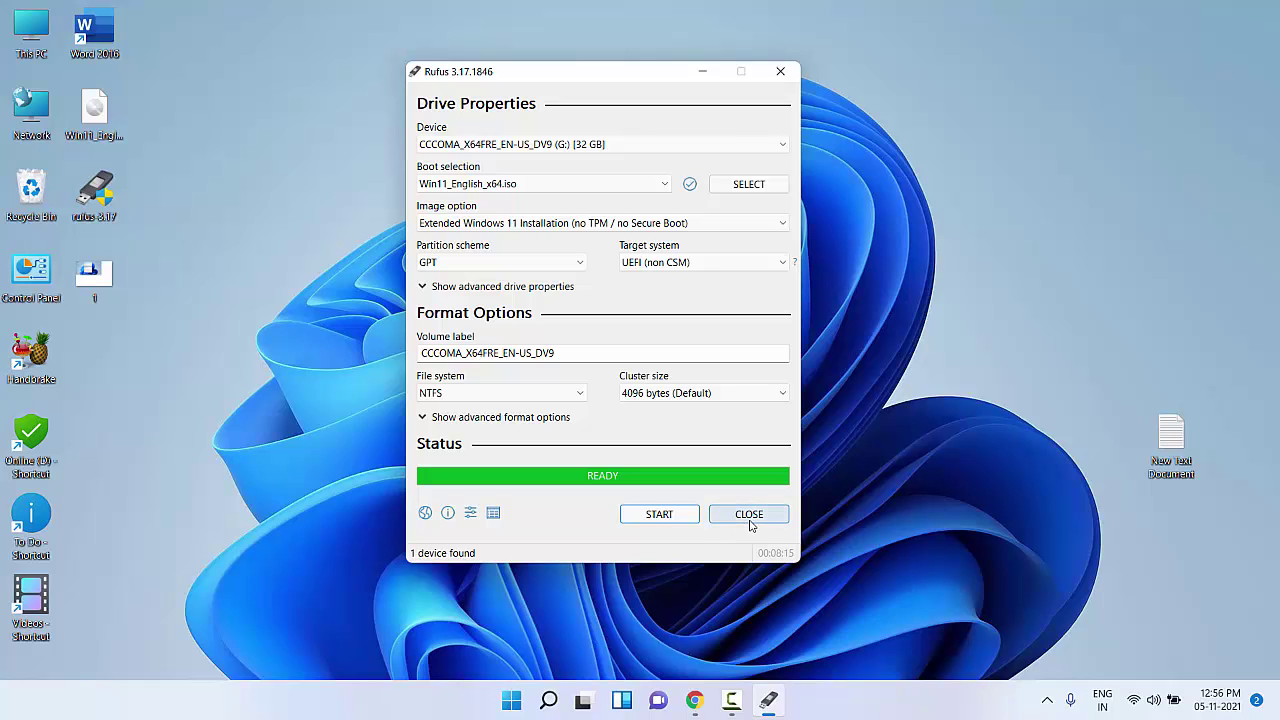
left_click(750, 514)
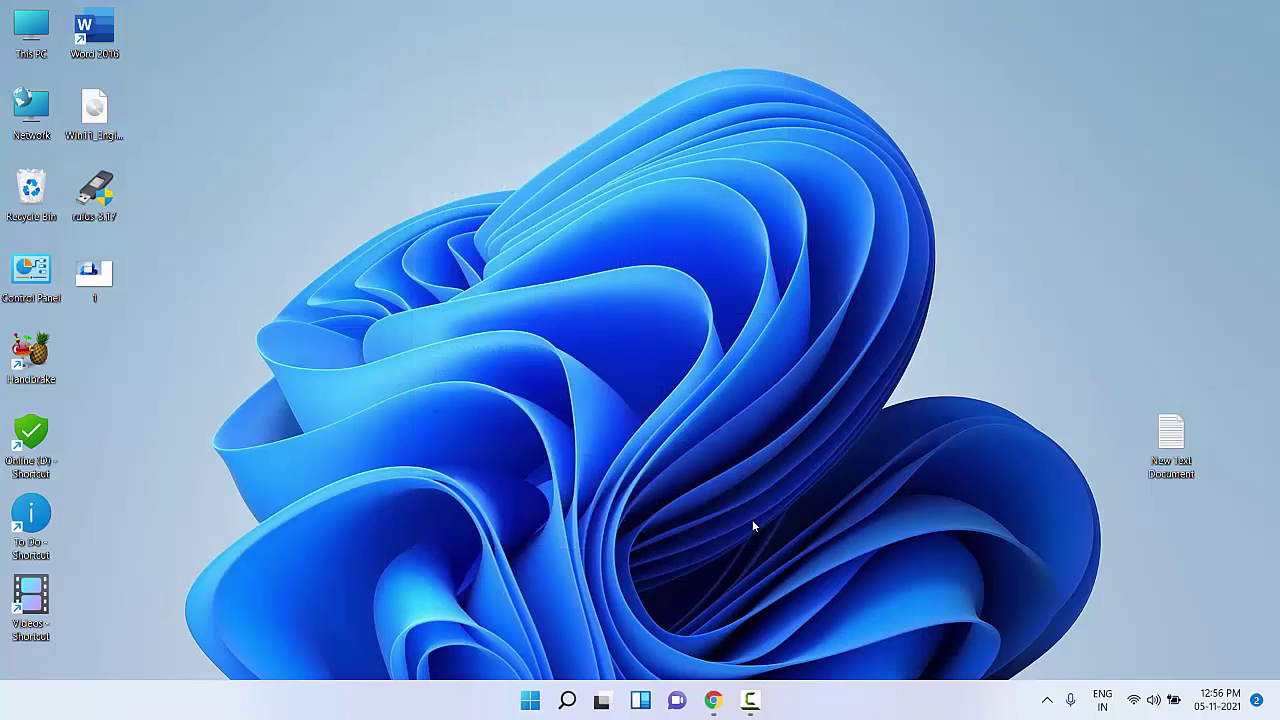
right_click(631, 268)
left_click(667, 339)
left_click(25, 35)
double_click(25, 35)
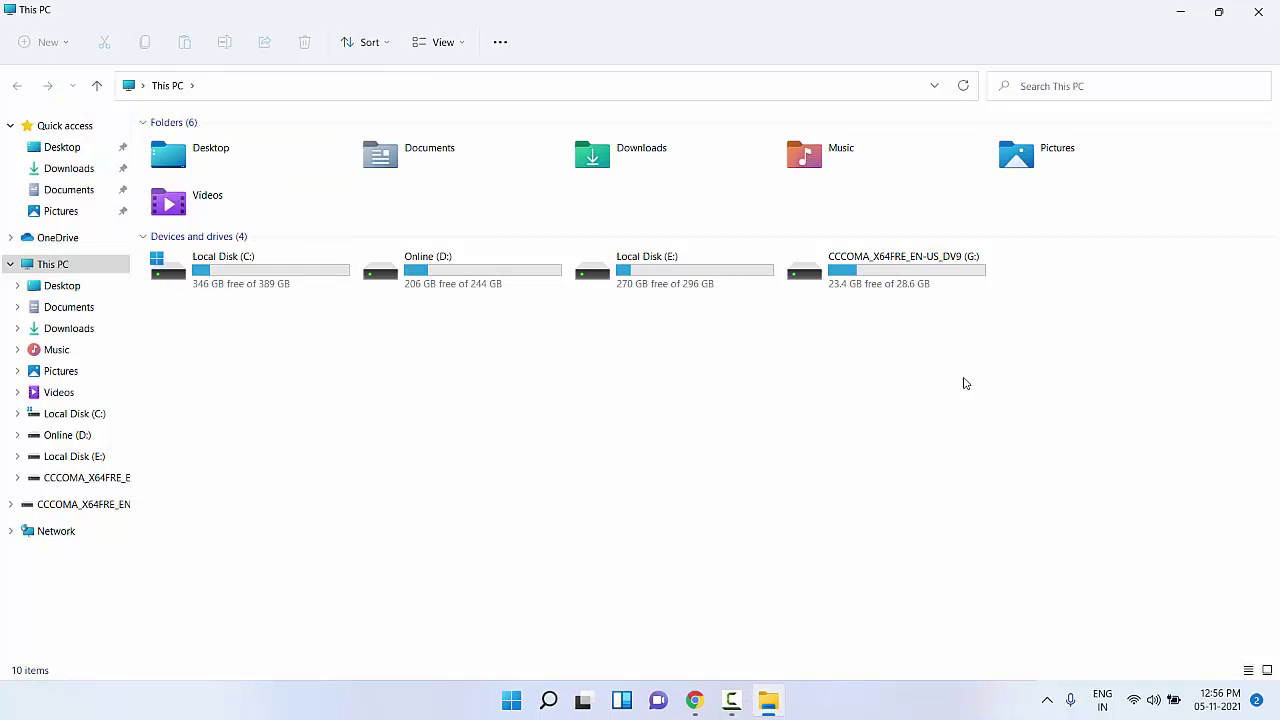
double_click(900, 287)
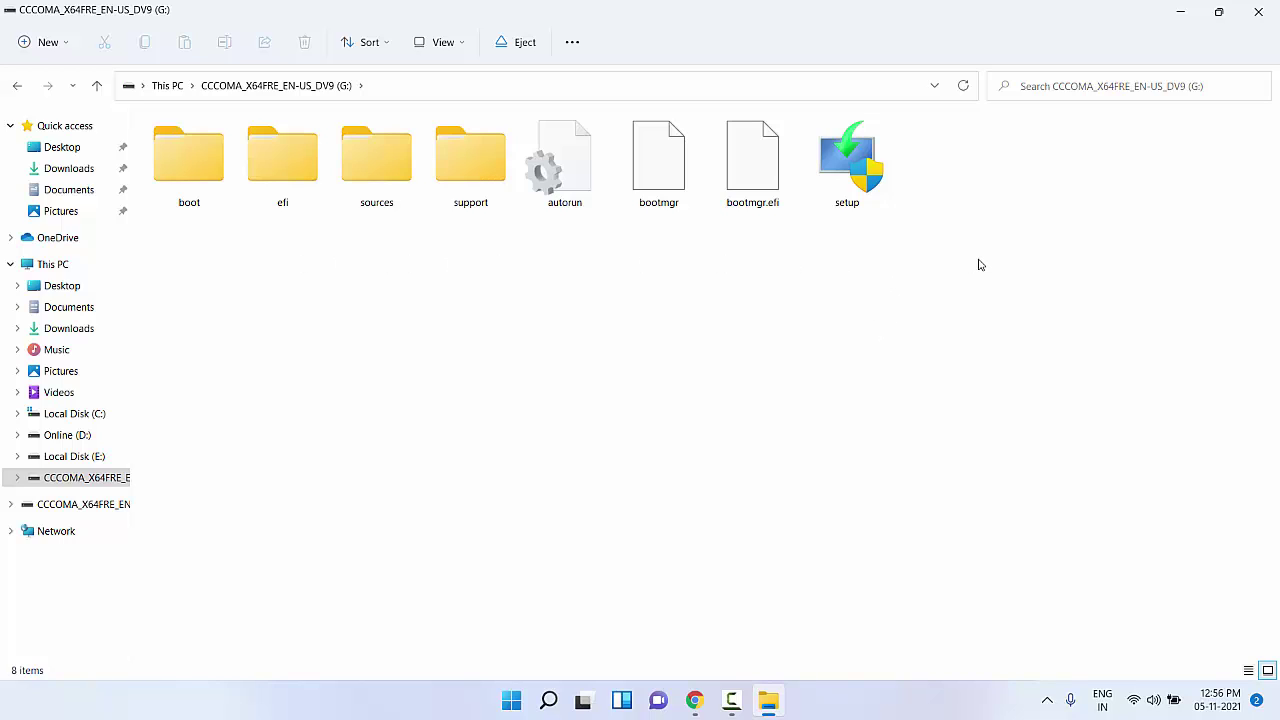
left_click(1259, 22)
right_click(724, 148)
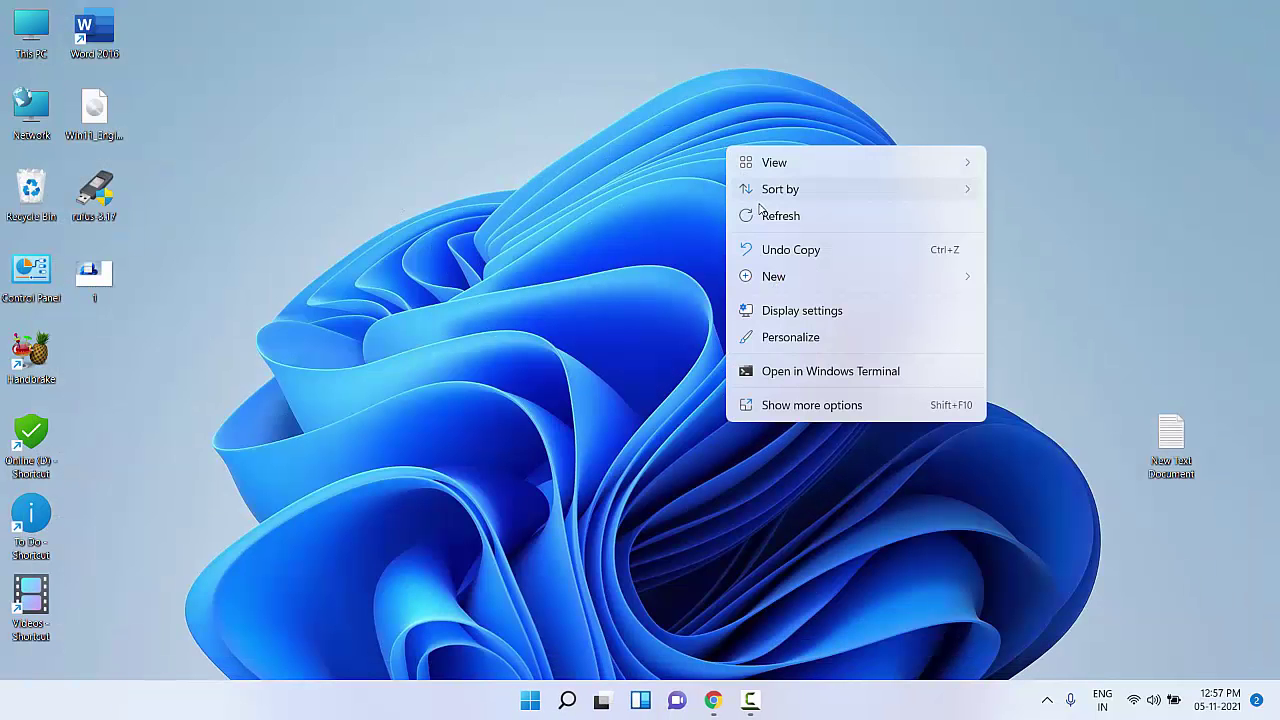
left_click(765, 217)
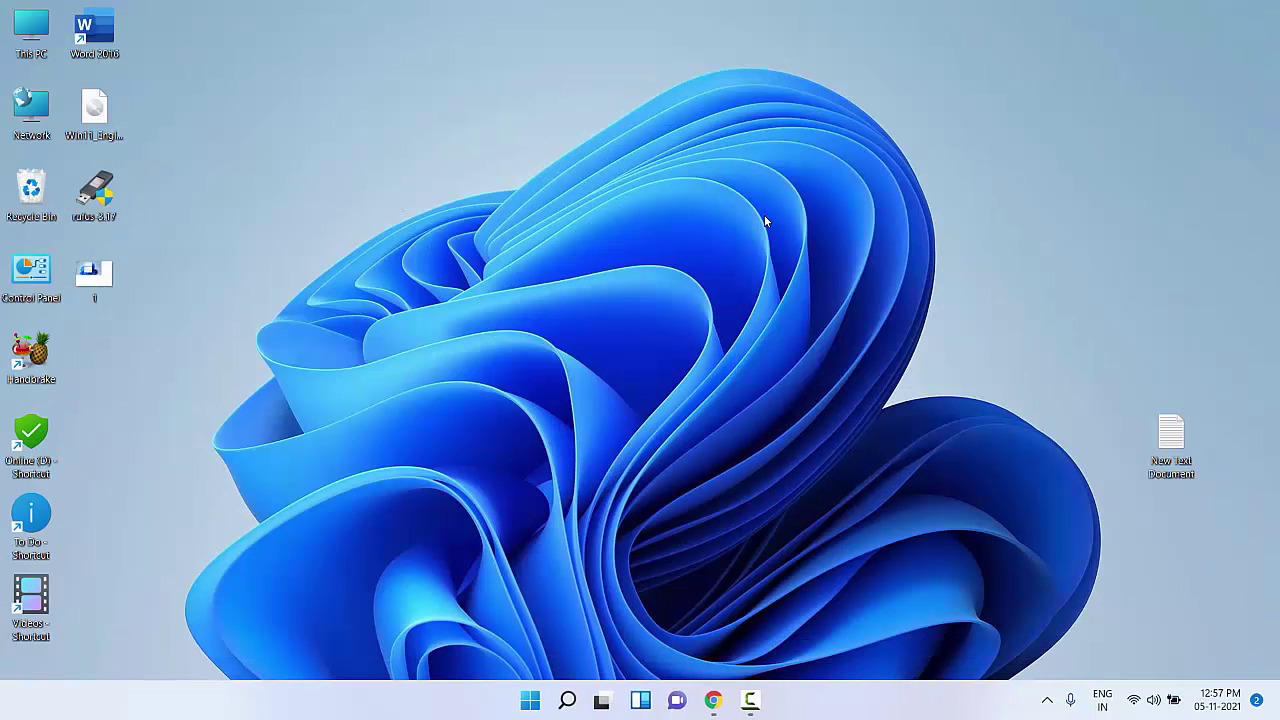